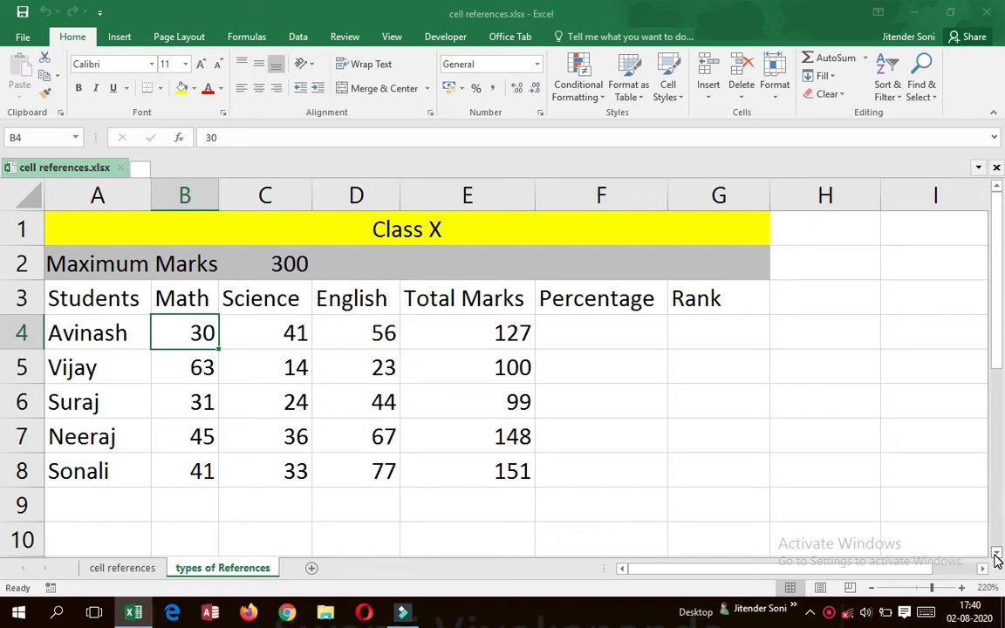
Retype the cell range in the first student's Total Marks formula in E4 to make it =SUM(b4:d4).
key(Right)
key(Right)
key(Right)
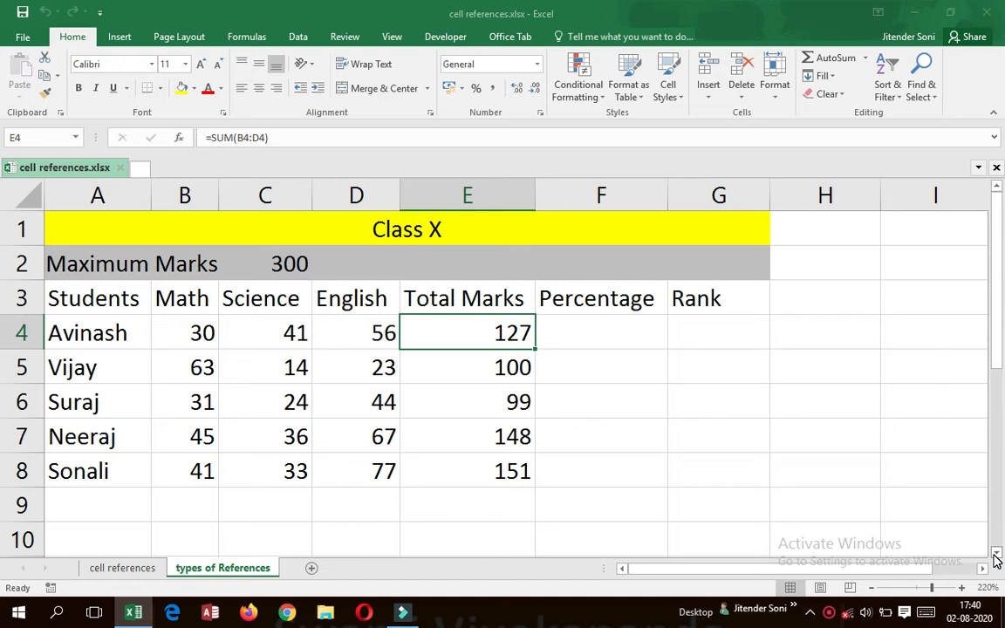
key(F2)
key(BackSpace)
key(BackSpace)
key(BackSpace)
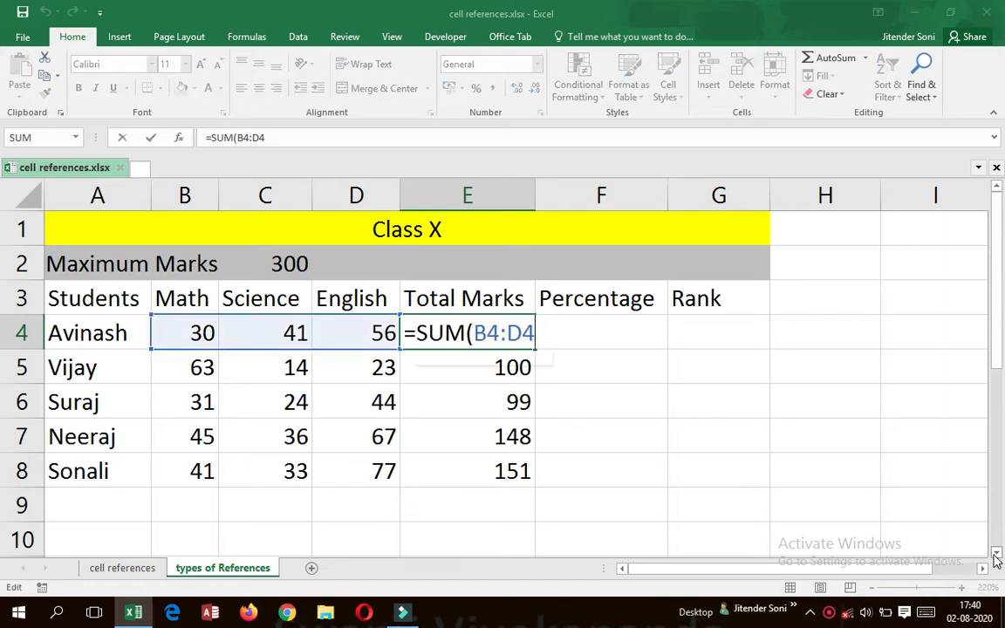
key(BackSpace)
key(BackSpace)
key(BackSpace)
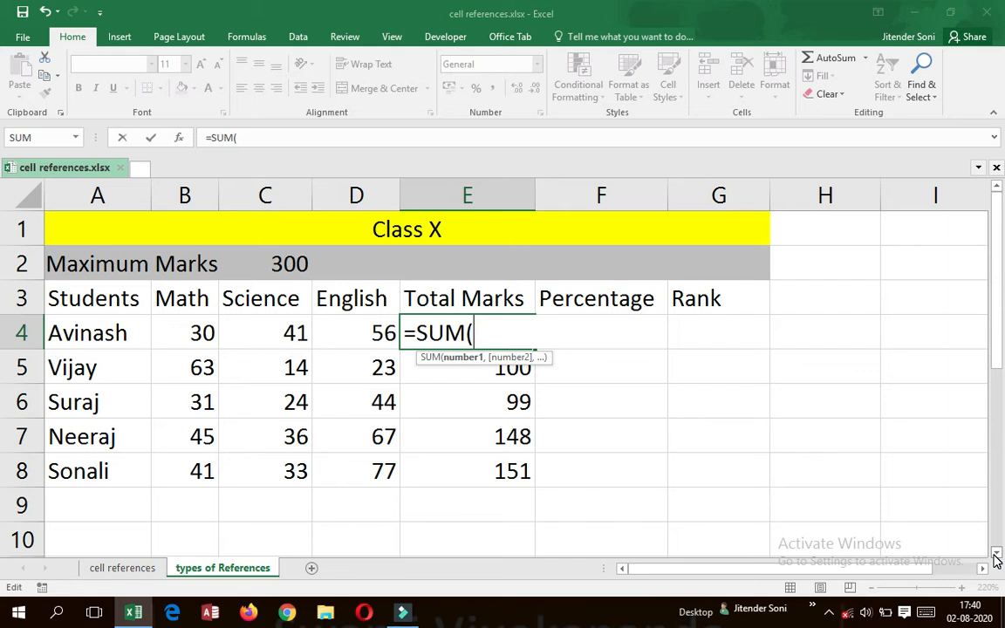
text(b)
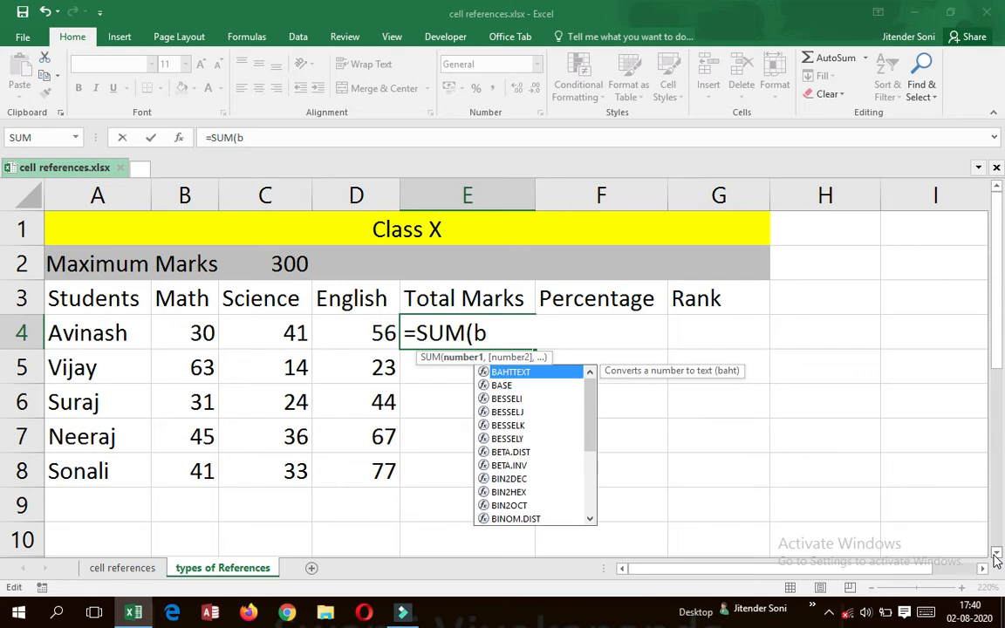
text(4:)
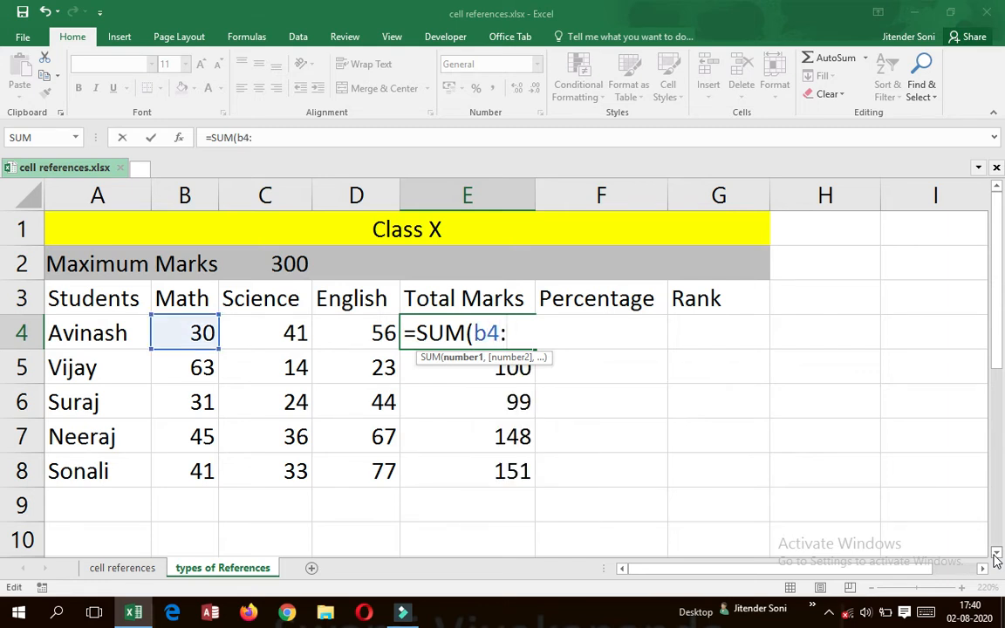
text(d4)
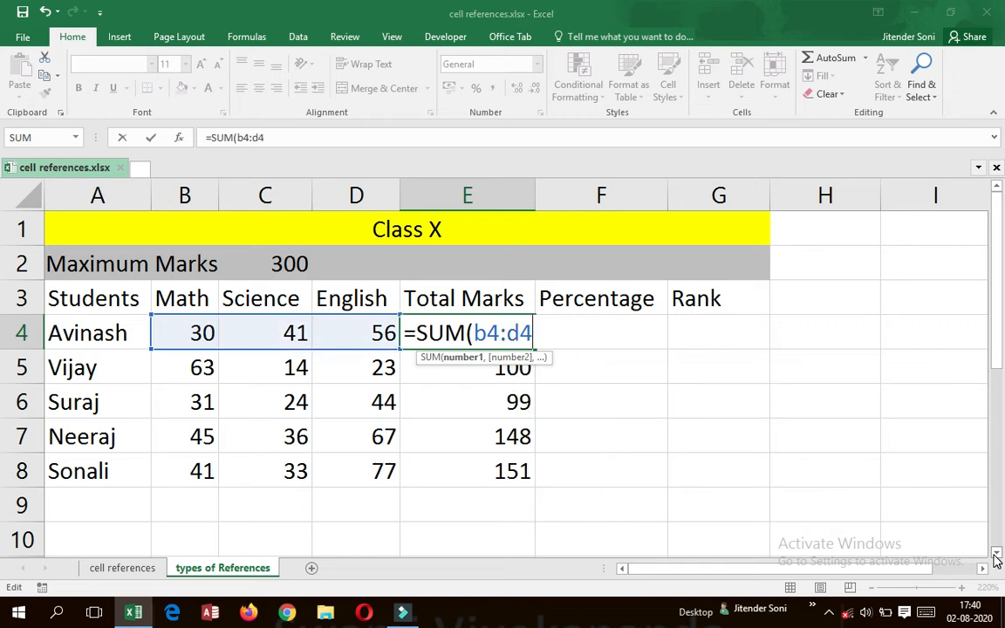
text())
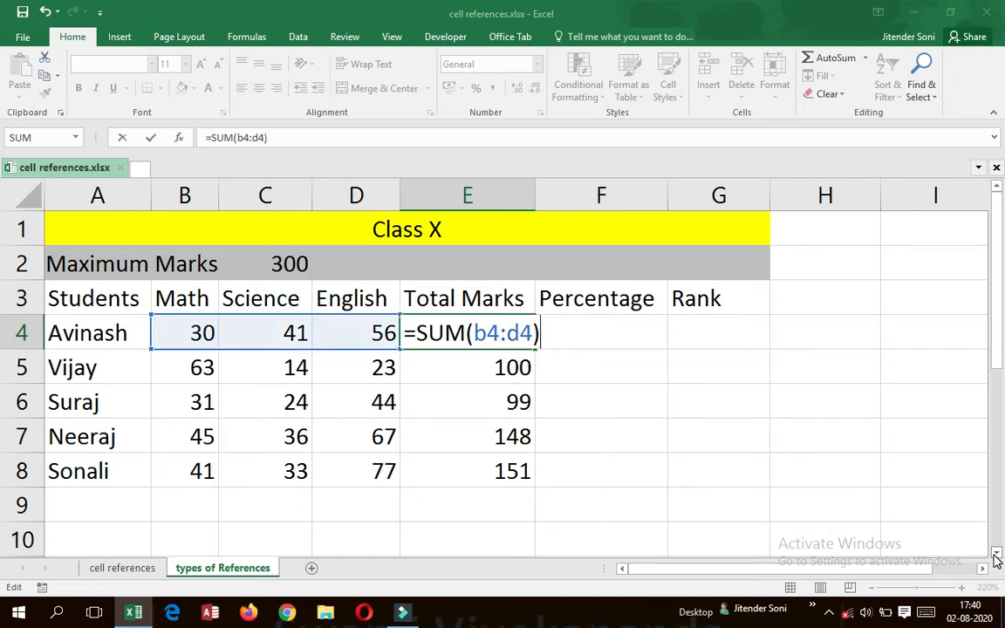
key(Return)
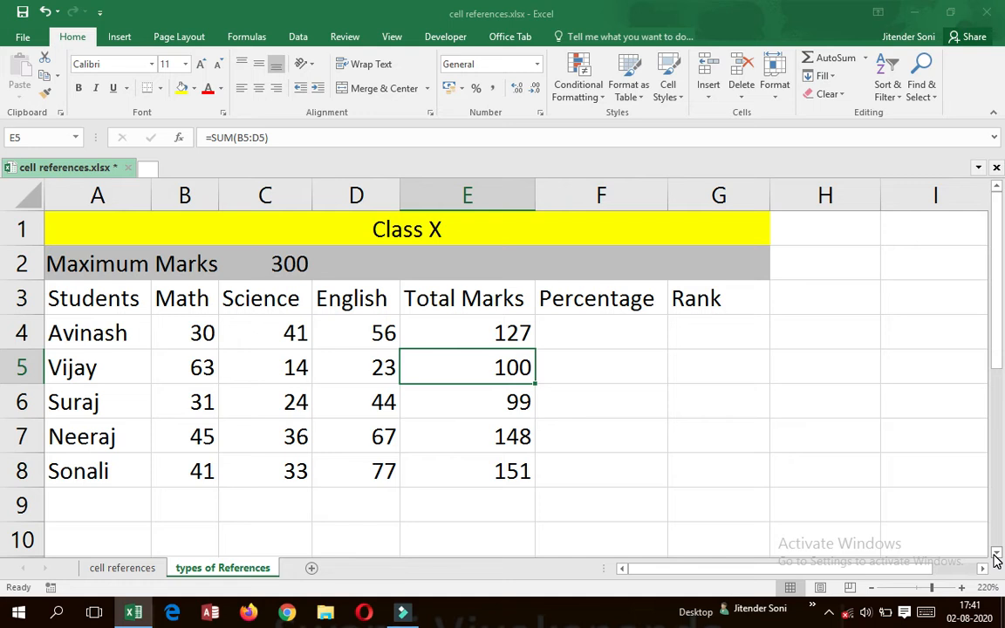
Copy the Total Marks formula from E4 into E5:E8.
key(Up)
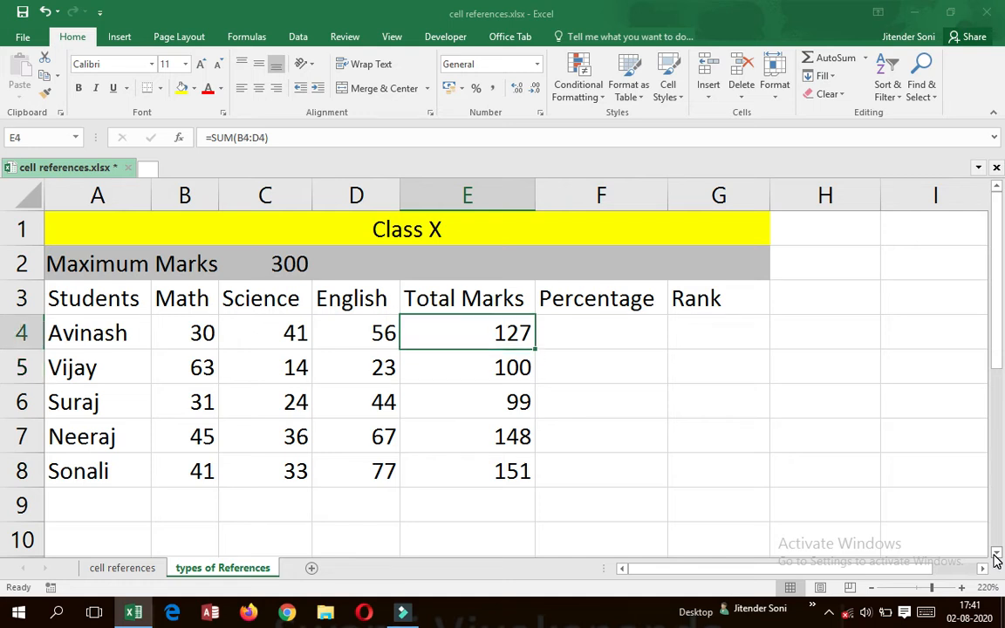
key(ctrl+c)
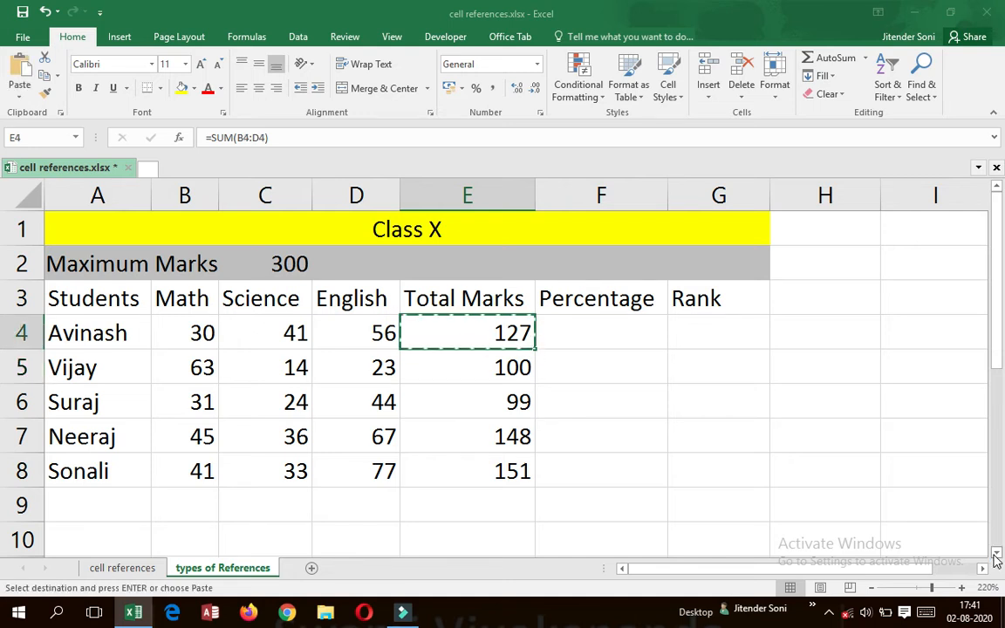
key(Down)
key(shift+Down)
key(shift+Down)
key(shift+Down)
key(ctrl+v)
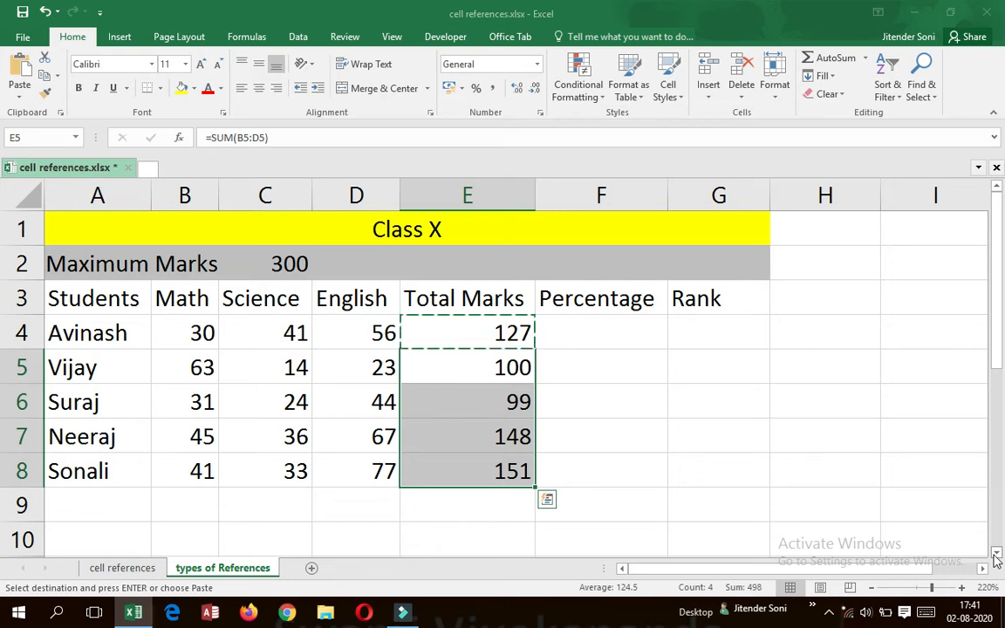
key(ctrl+v)
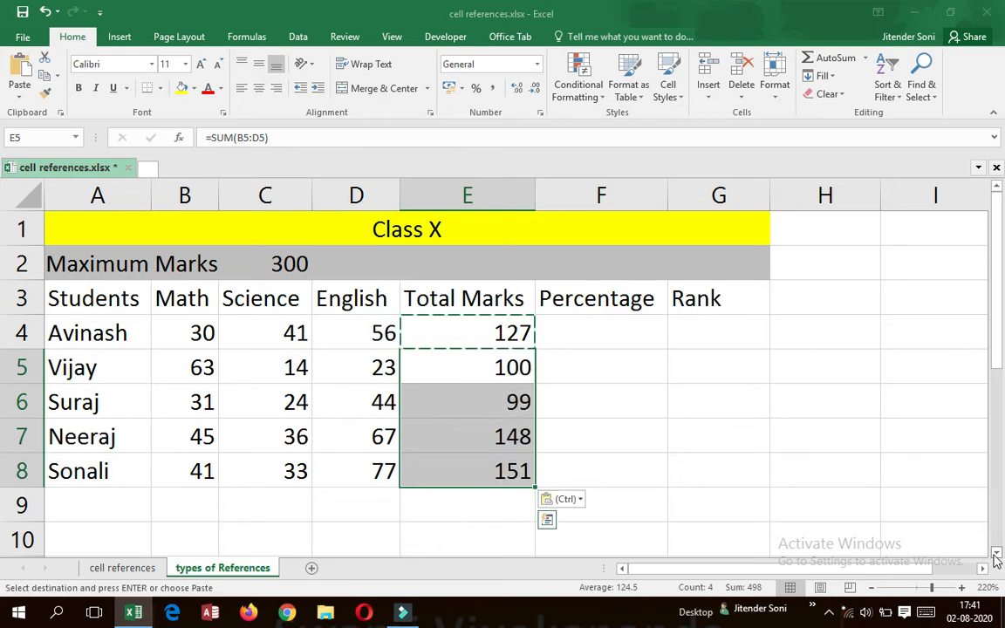
key(Escape)
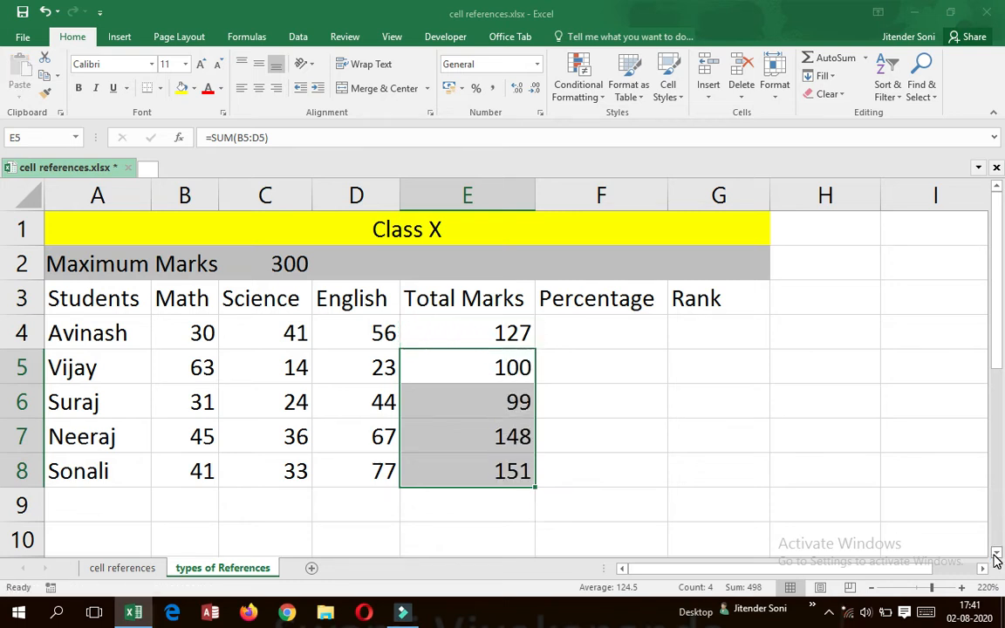
Compare the row references of the Total Marks formulas in E4, E5 and E6.
key(Up)
key(Down)
key(Up)
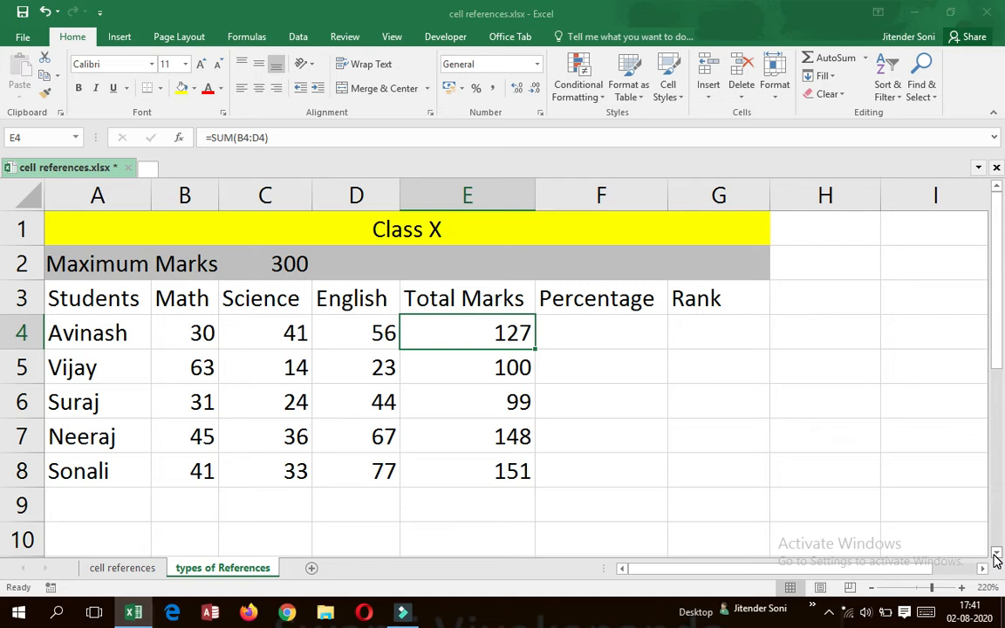
key(Down)
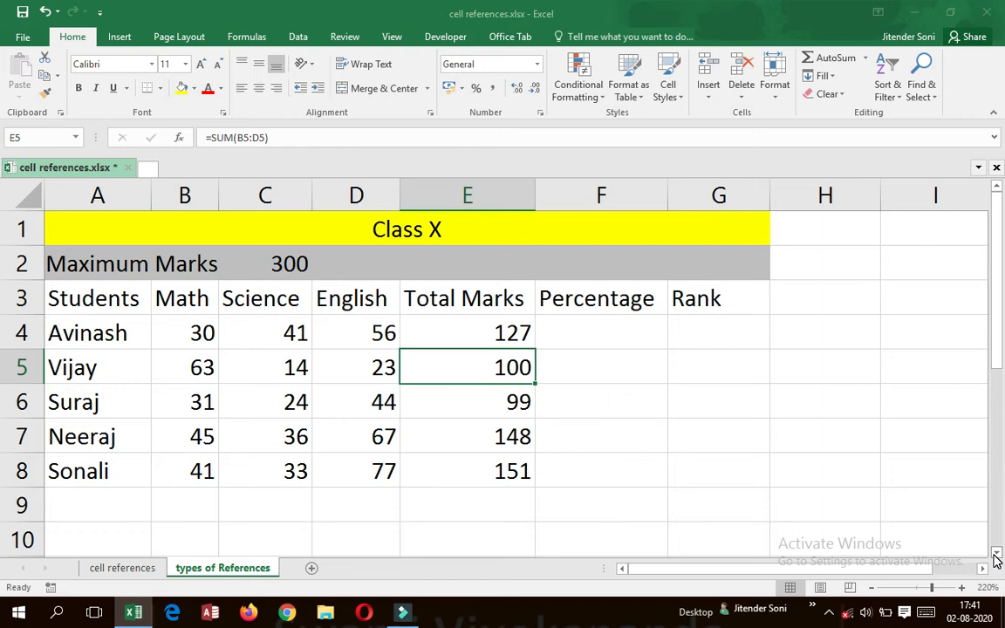
key(Down)
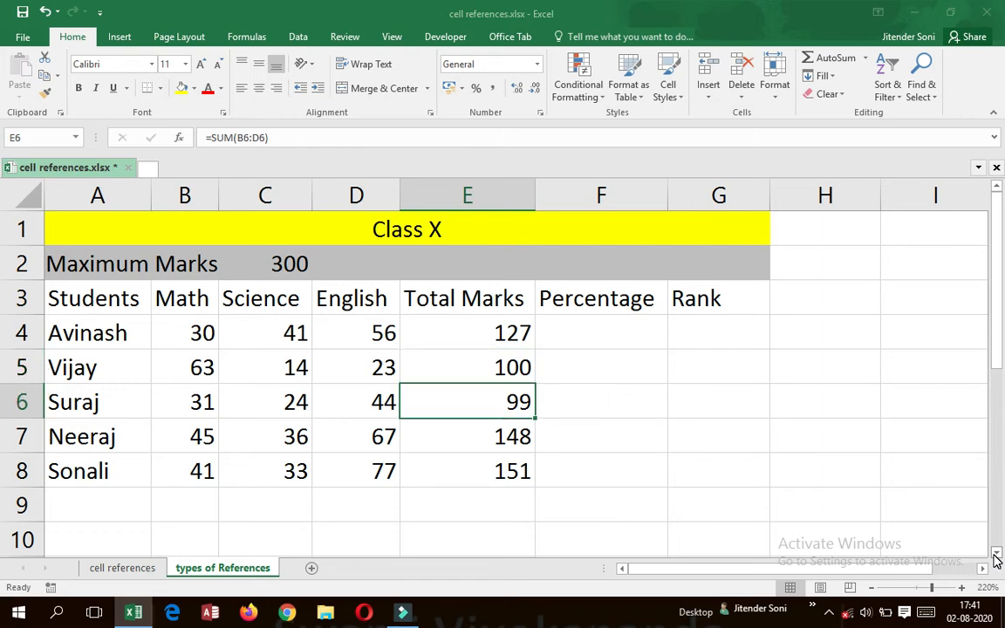
key(F2)
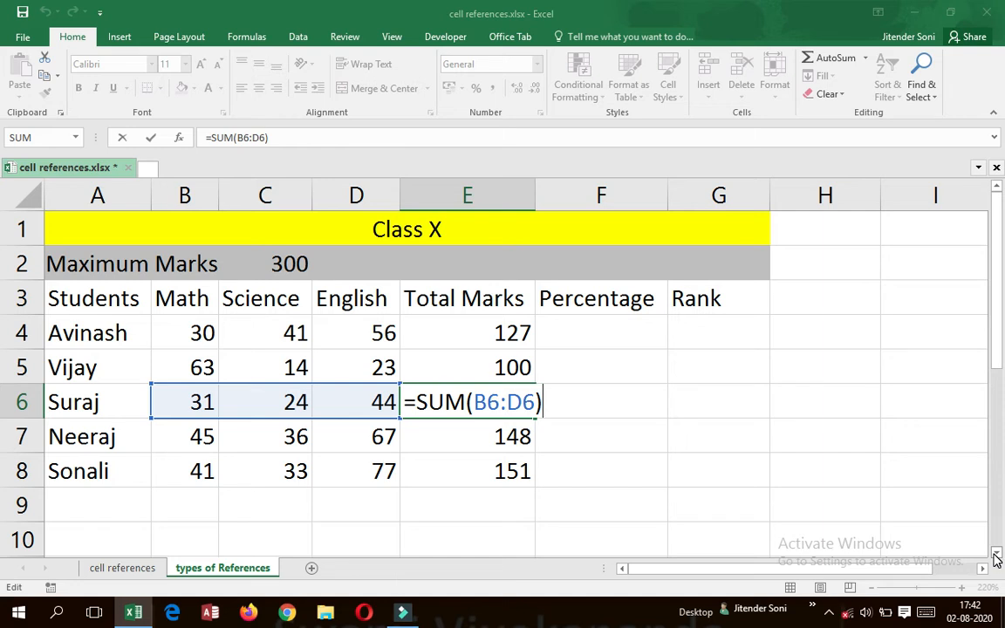
key(Return)
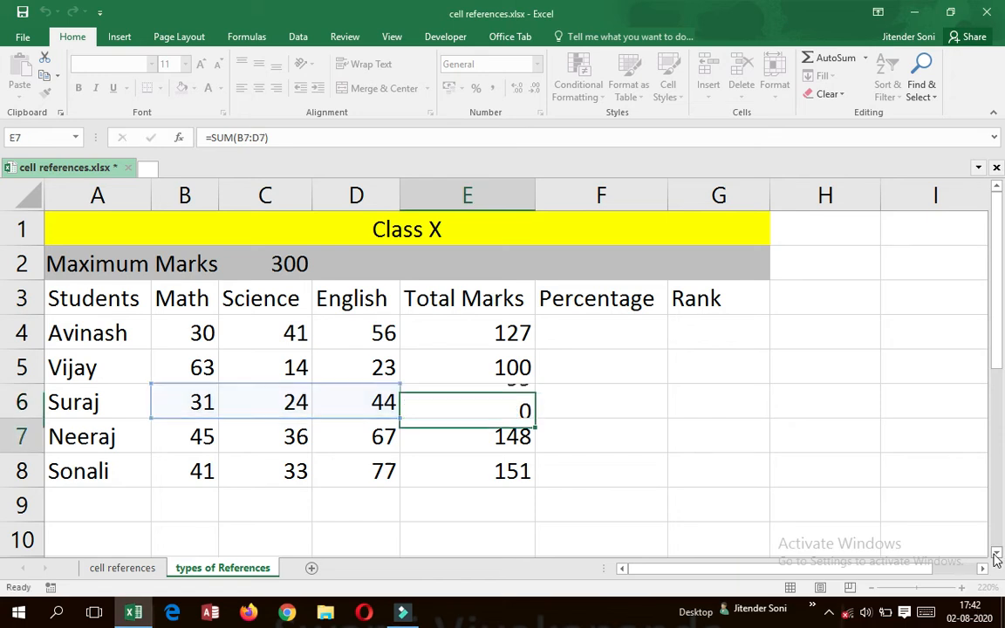
Enter the formula =E4/C2 in F4 to calculate the first student's percentage of the maximum marks.
key(Up)
key(Right)
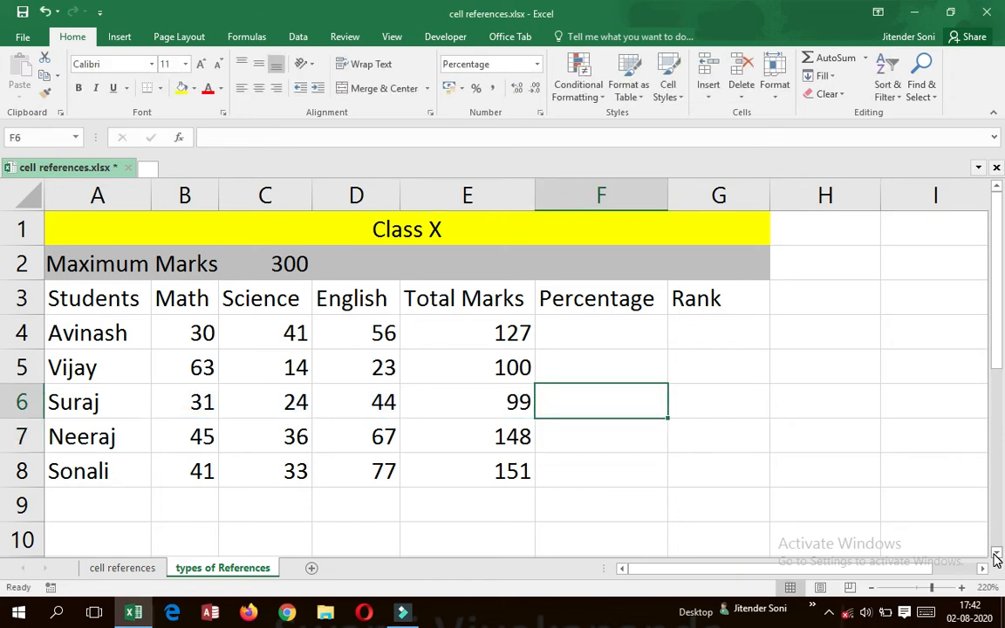
key(Up)
key(Up)
key(Right)
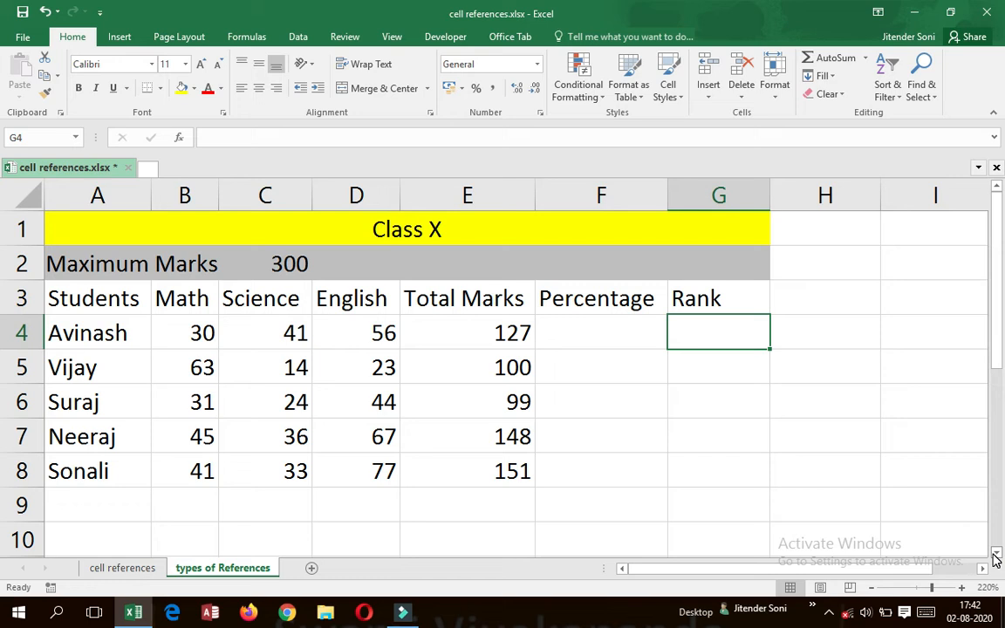
key(Left)
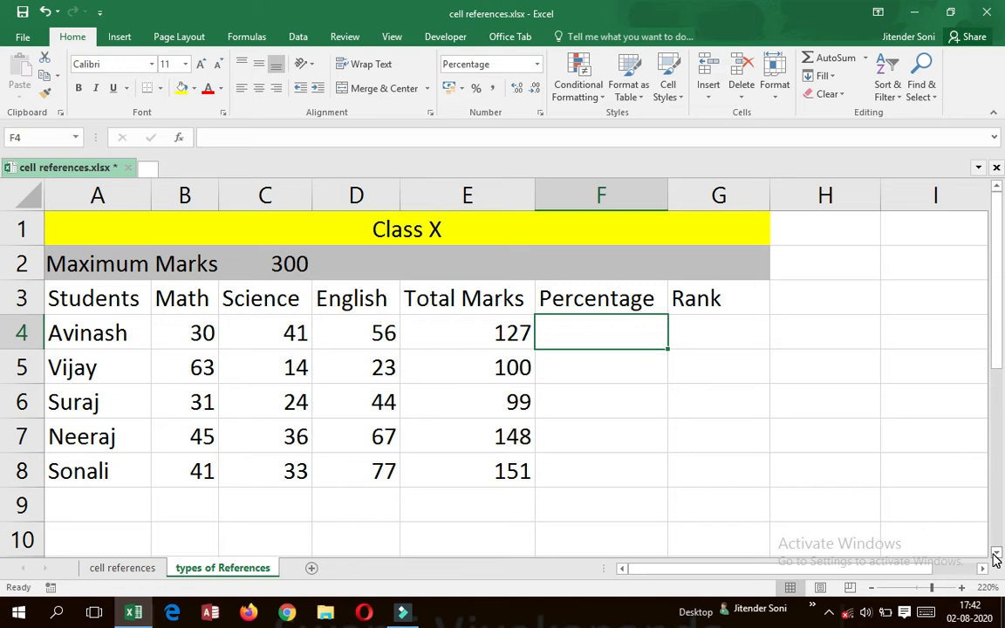
text(=)
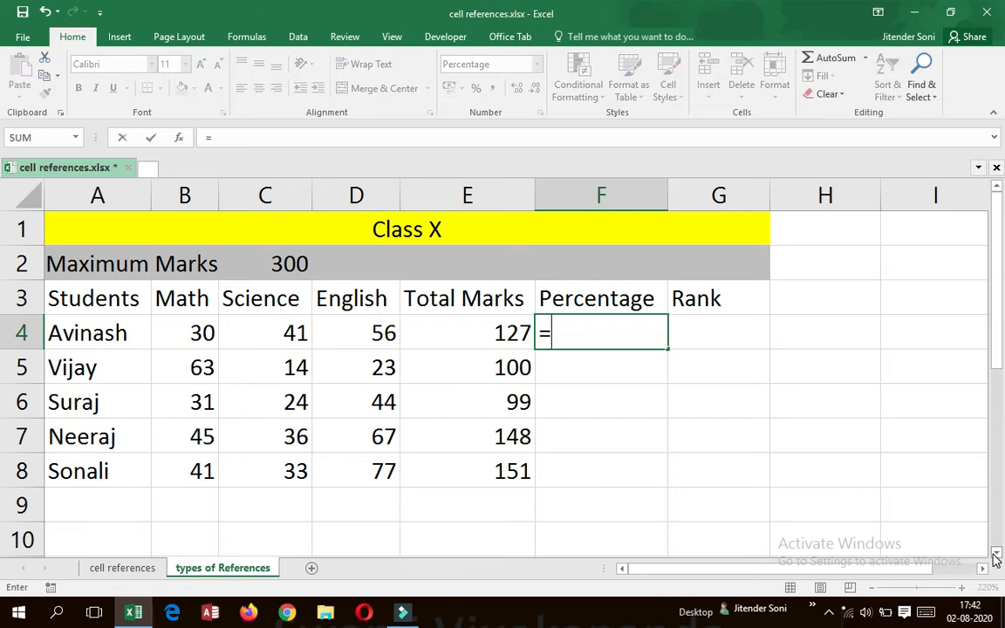
key(Left)
text(/)
key(Left)
key(Up)
key(Up)
key(Up)
key(Down)
key(Right)
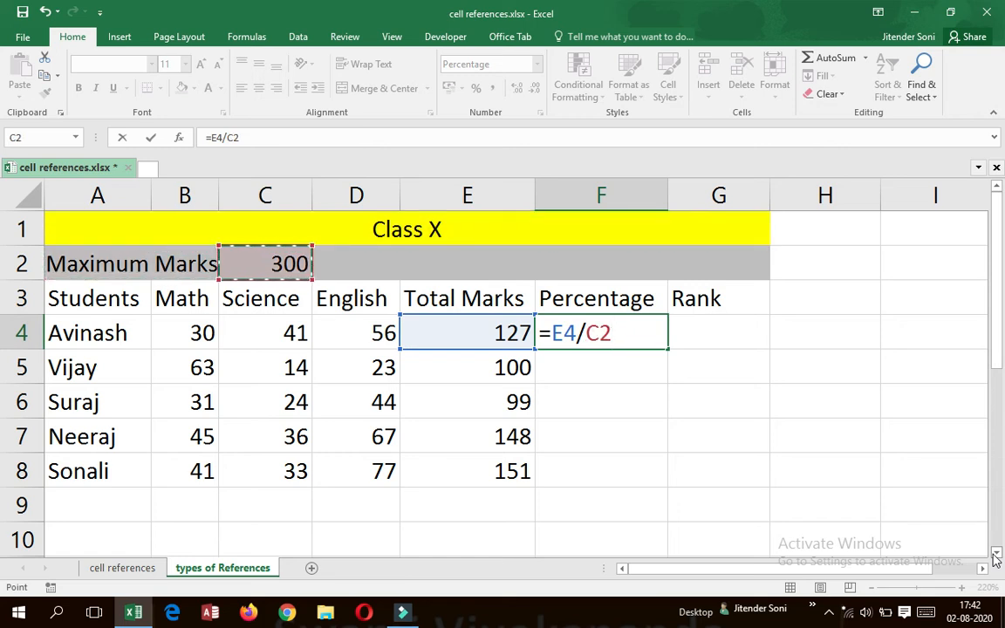
key(Return)
Copy the percentage formula from F4 into F5:F8.
key(Up)
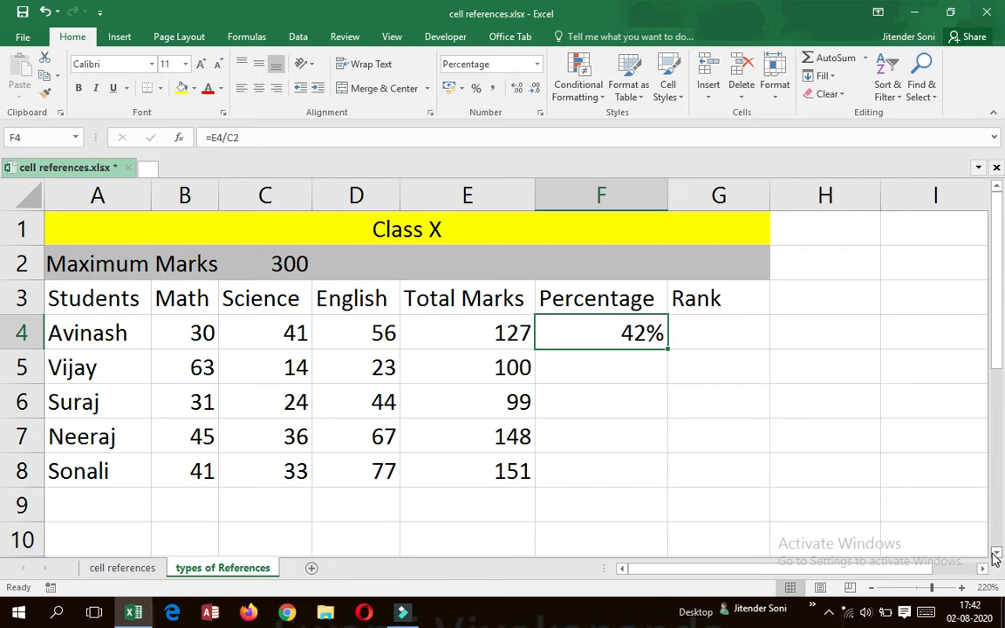
key(Down)
key(Up)
key(ctrl+c)
key(Down)
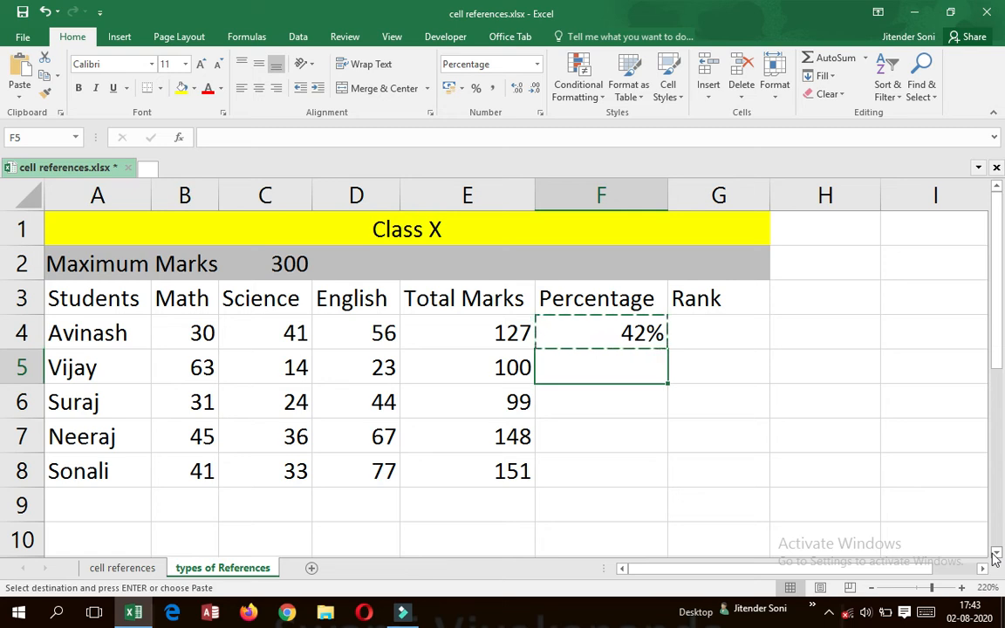
key(shift+Down)
key(shift+Down)
key(shift+Down)
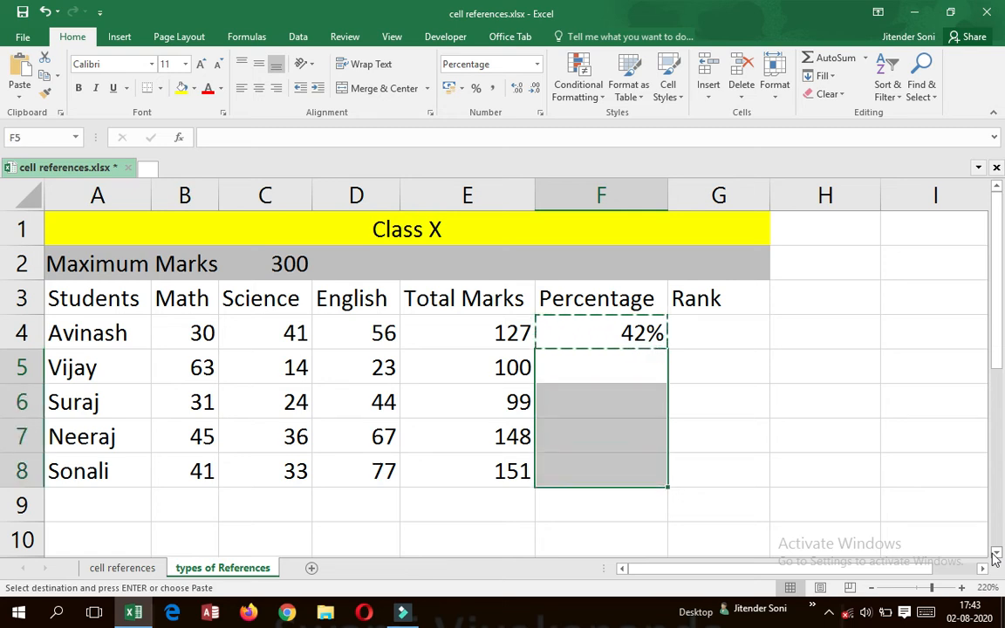
key(ctrl+v)
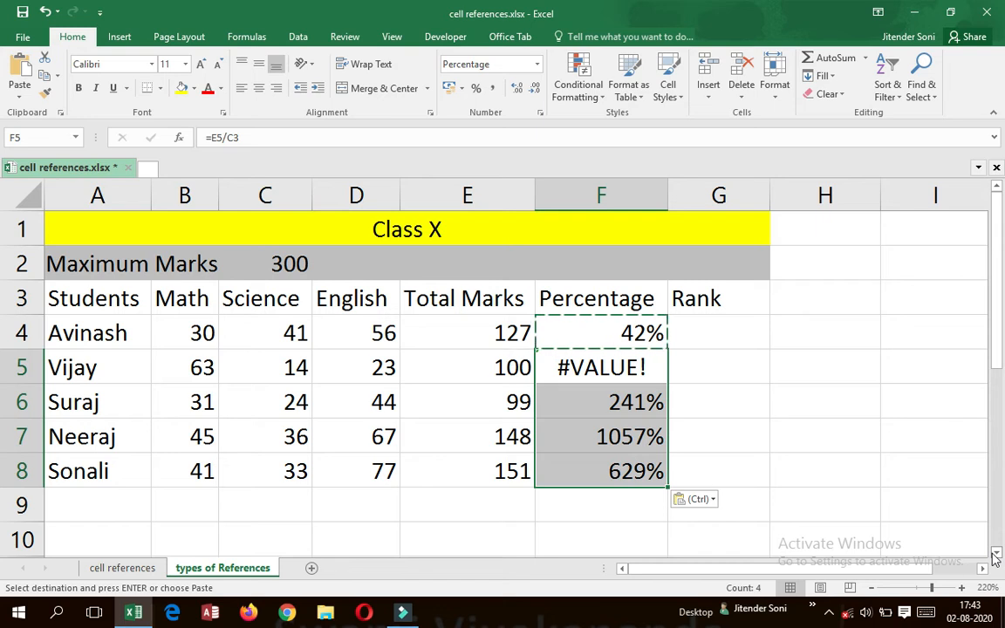
Examine which cells the percentage formulas in F4, F5 and F6 refer to for total and maximum marks.
key(Down)
key(Down)
key(Up)
key(Down)
key(Up)
key(Up)
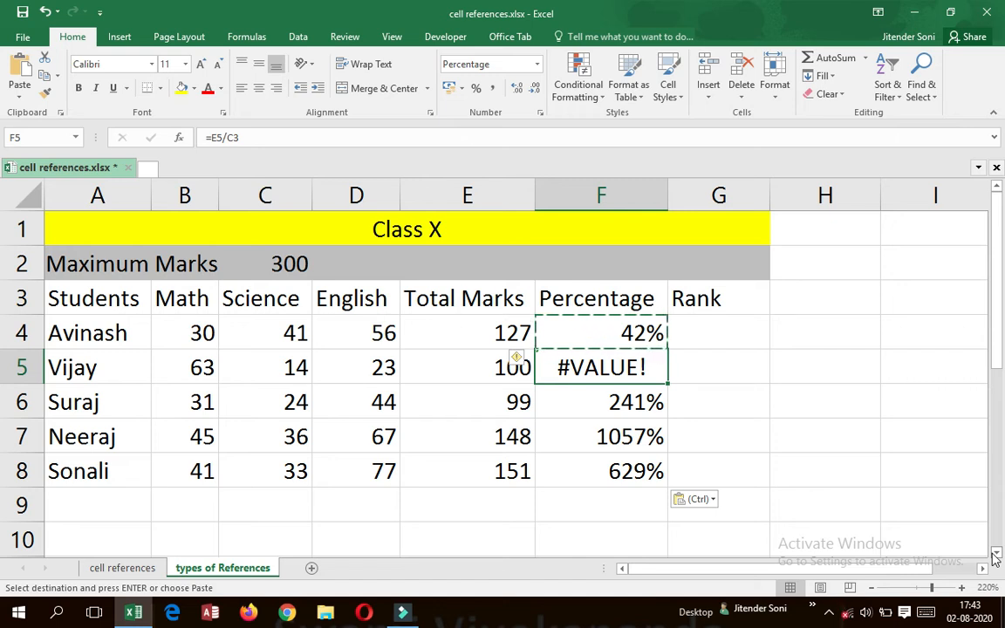
key(Up)
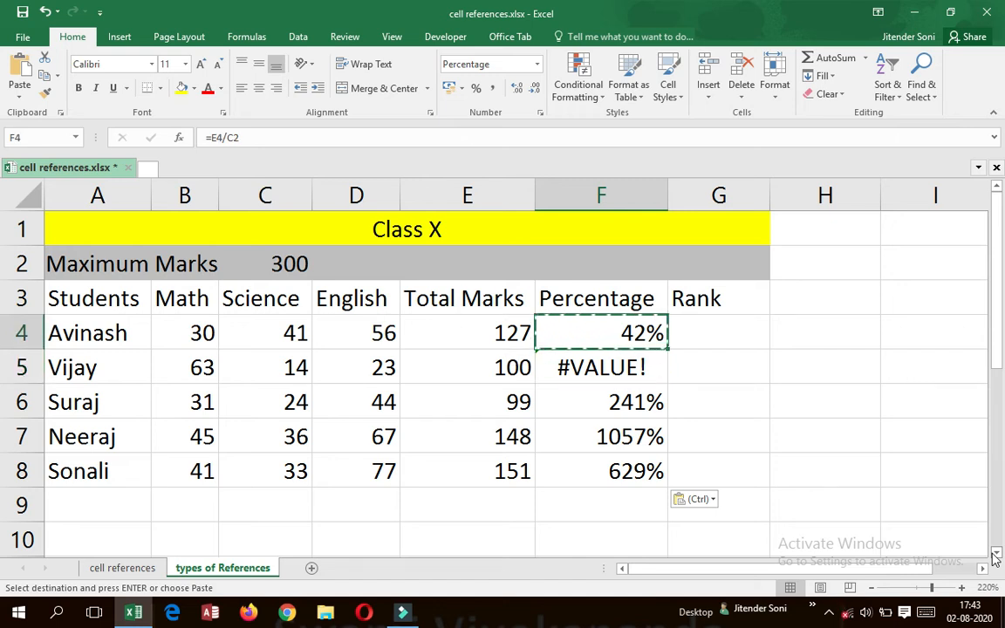
key(Down)
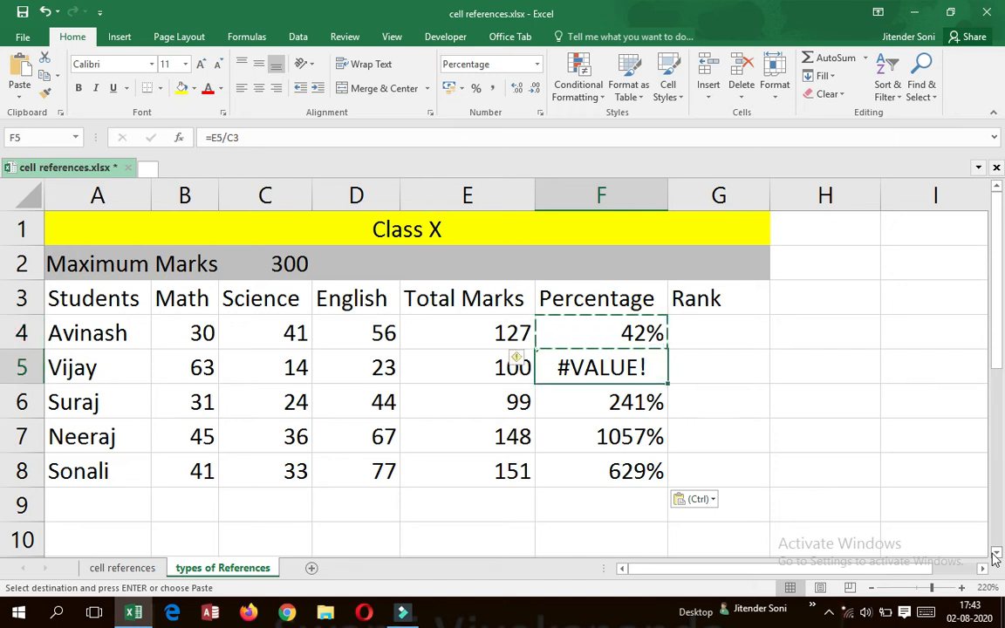
key(F2)
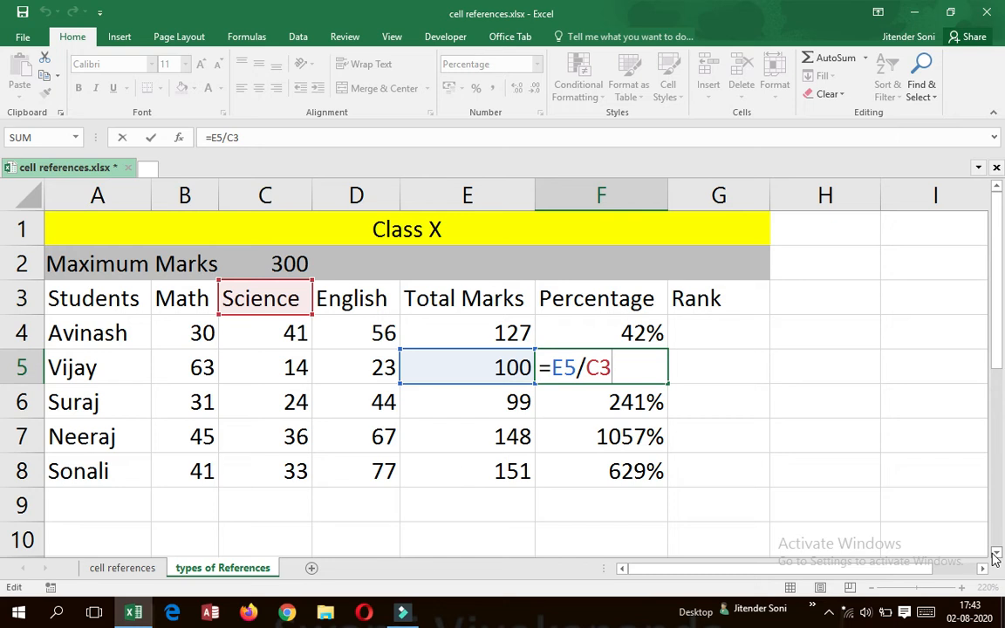
key(Return)
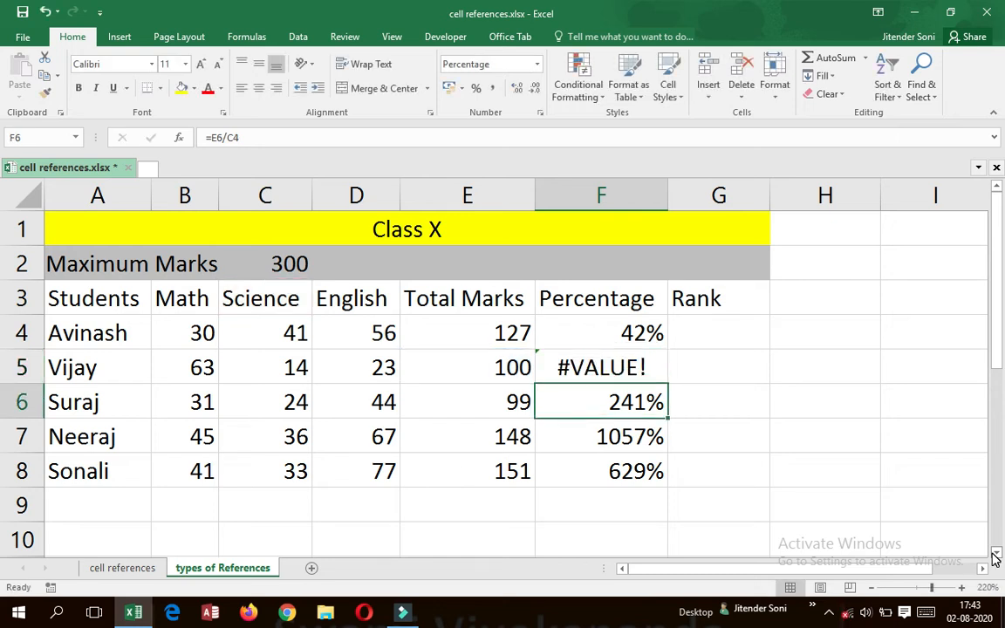
key(F2)
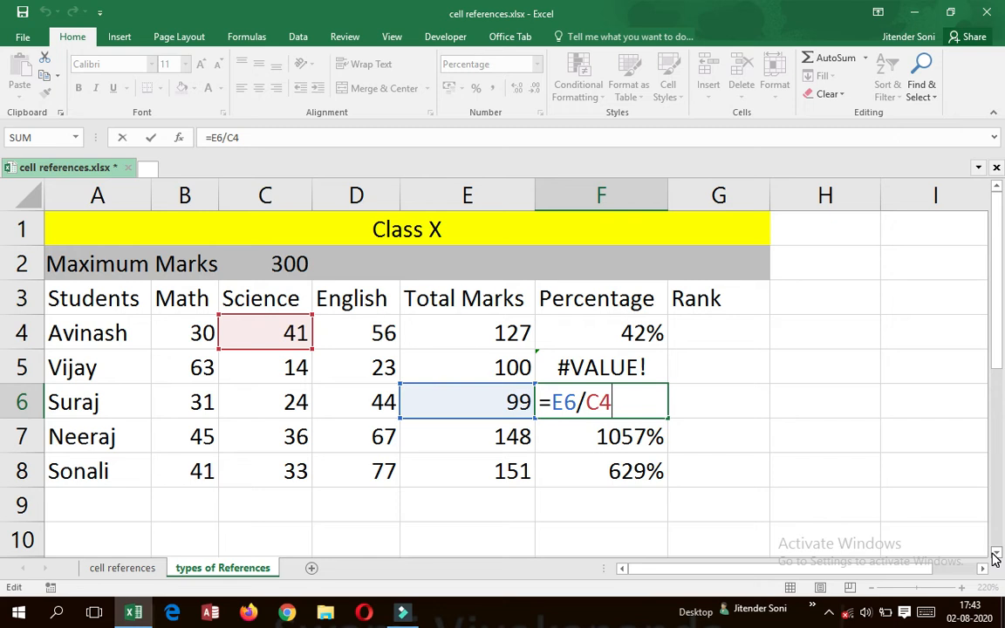
key(shift+Return)
Change the F4 percentage formula to =E4/$C$2 so the maximum marks reference is absolute.
key(Up)
key(Up)
key(Down)
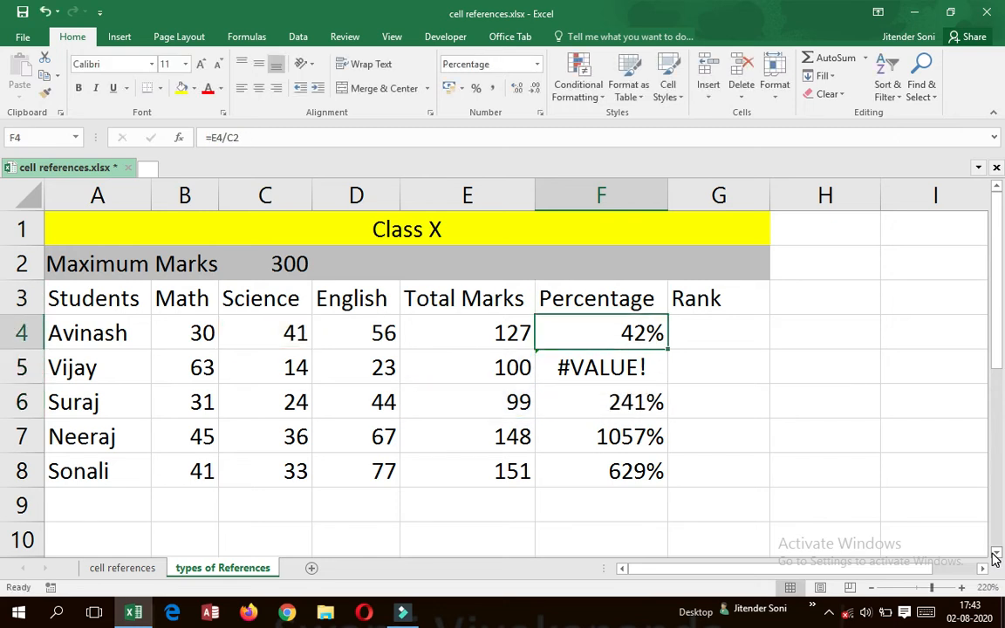
key(F2)
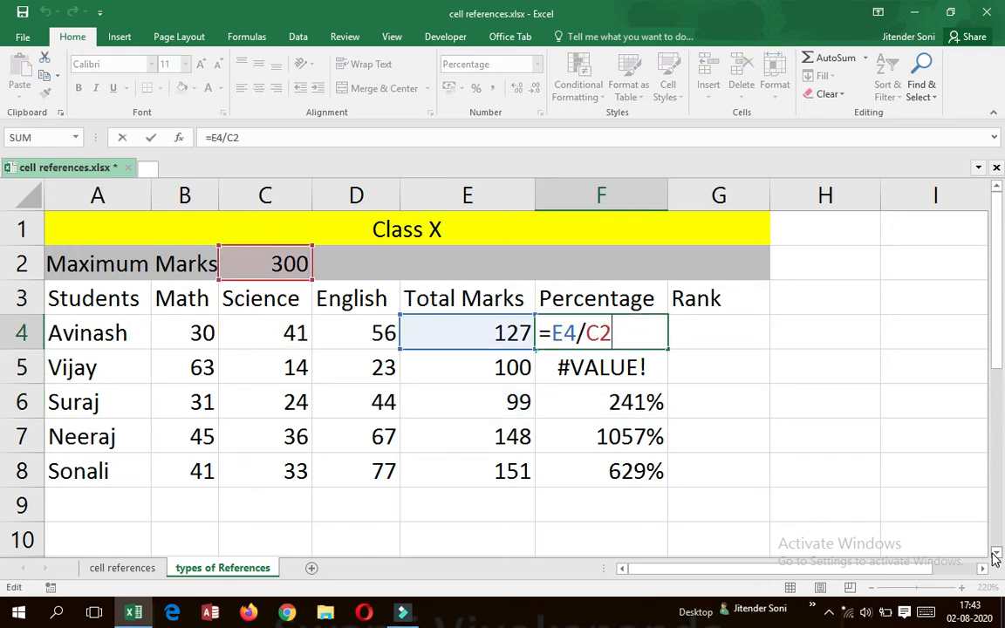
key(shift+Left)
key(shift+Left)
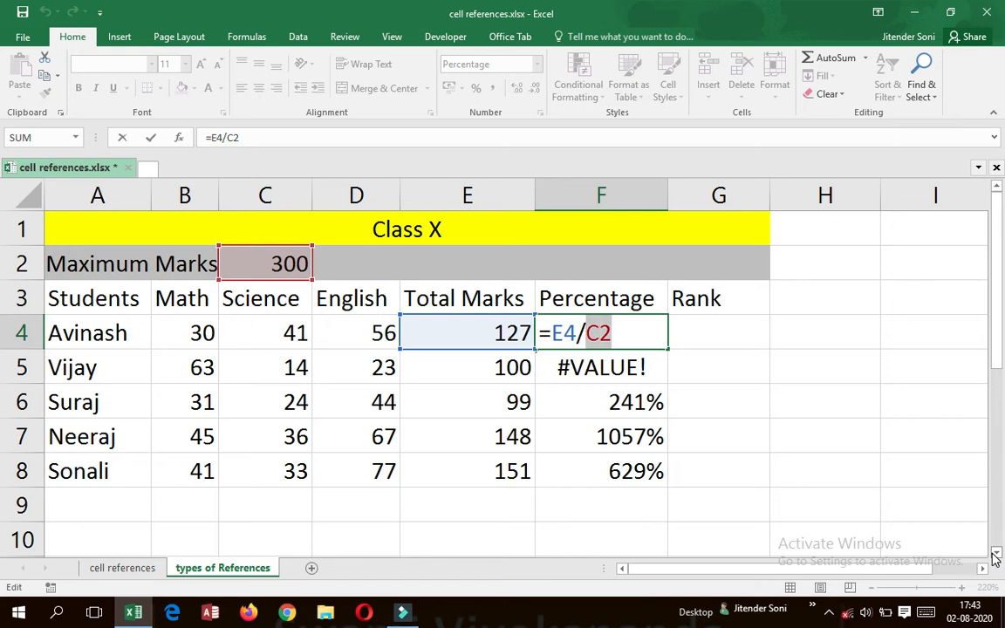
key(F4)
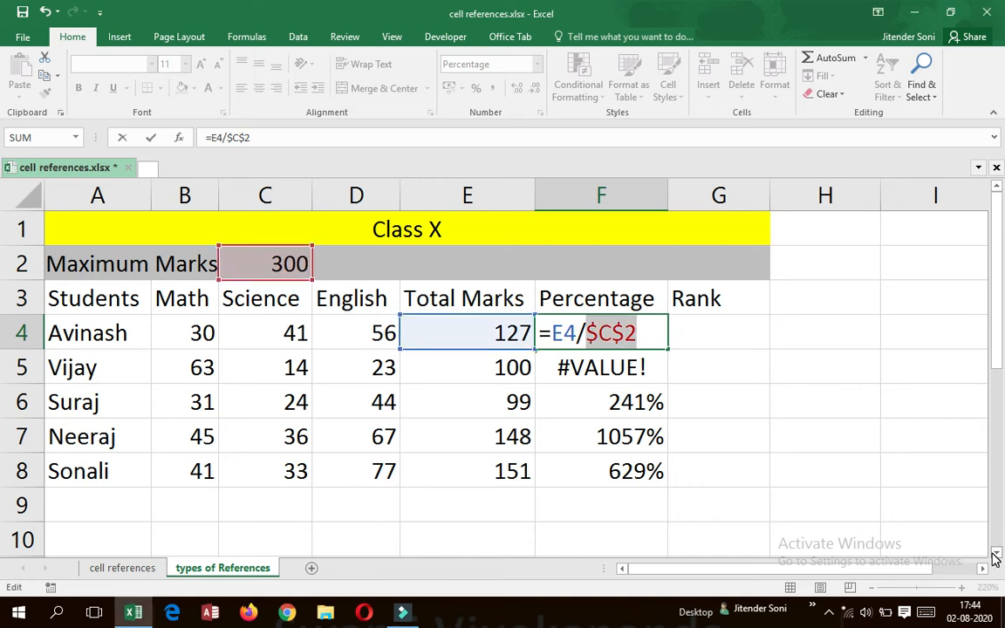
key(Return)
key(Up)
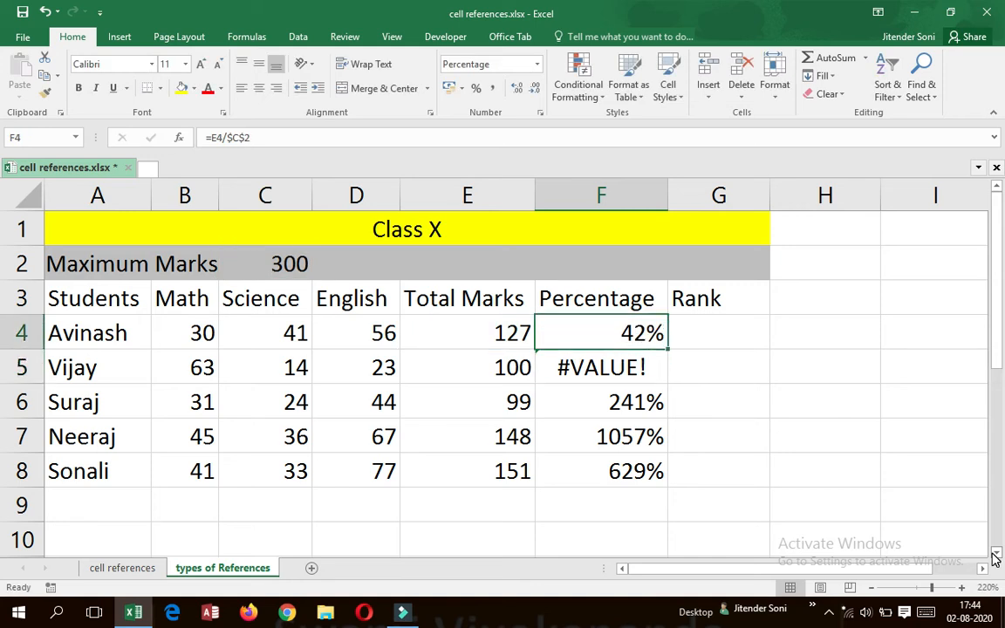
Copy the corrected percentage formula from F4 down through F8.
key(ctrl+c)
key(shift+Down)
key(shift+Down)
key(shift+Down)
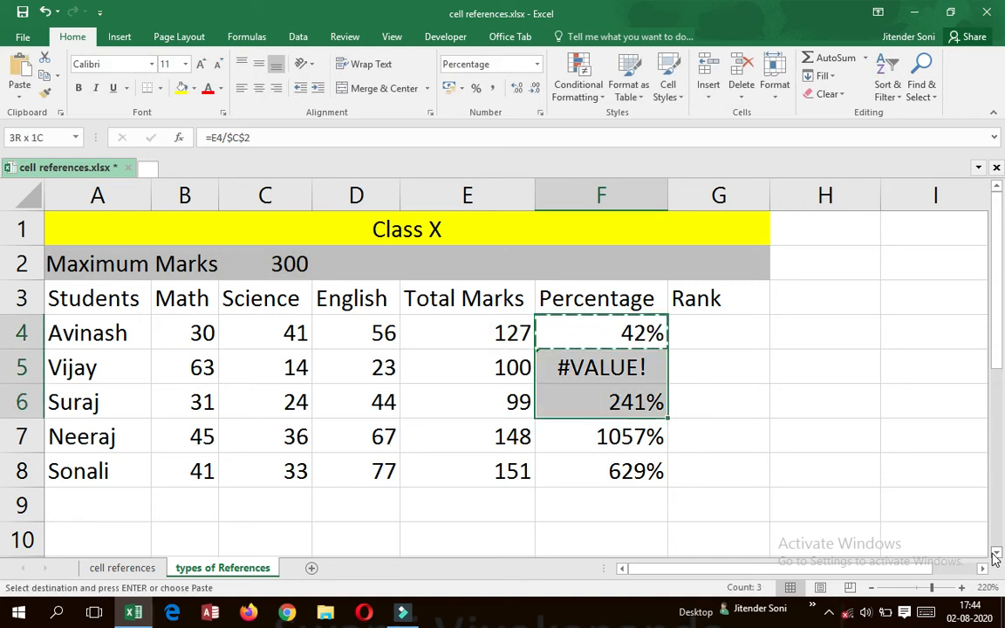
key(shift+Down)
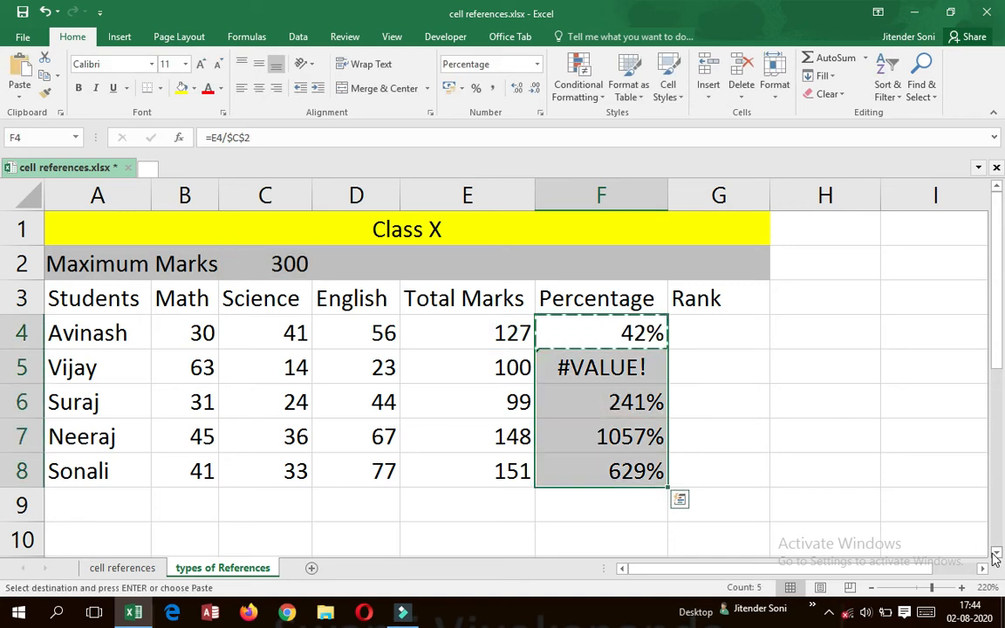
key(ctrl+v)
key(Down)
key(Down)
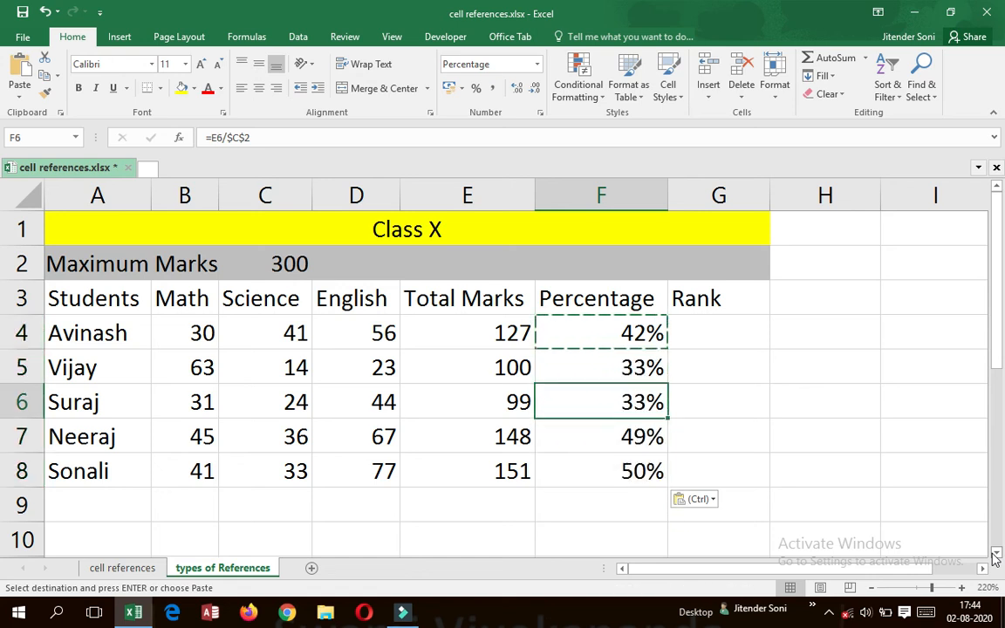
key(Up)
key(Up)
key(Escape)
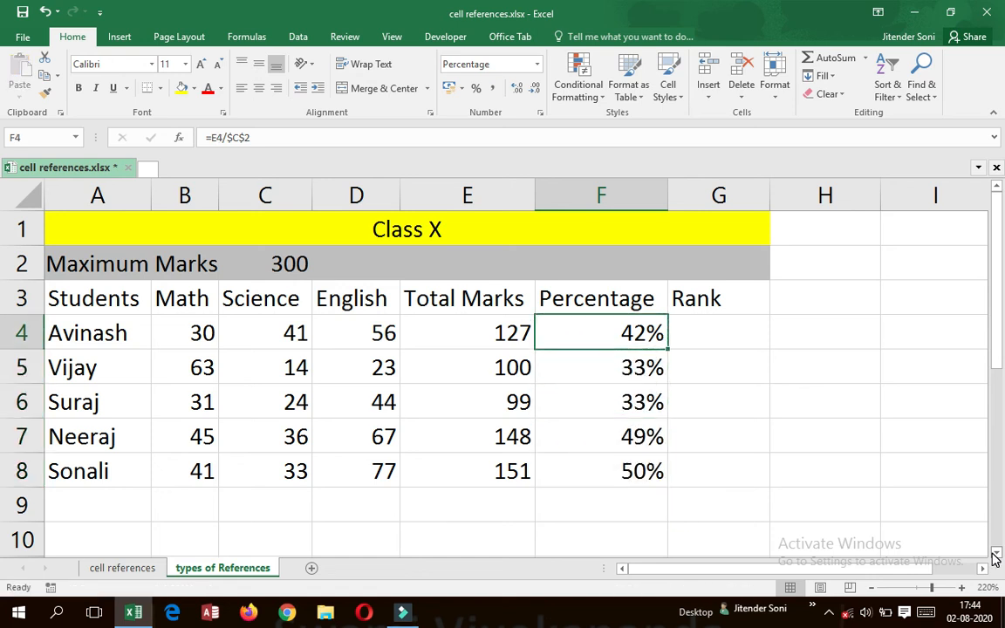
Start a RANK formula in G4 with the first student's total marks, E4, as the number argument.
key(Right)
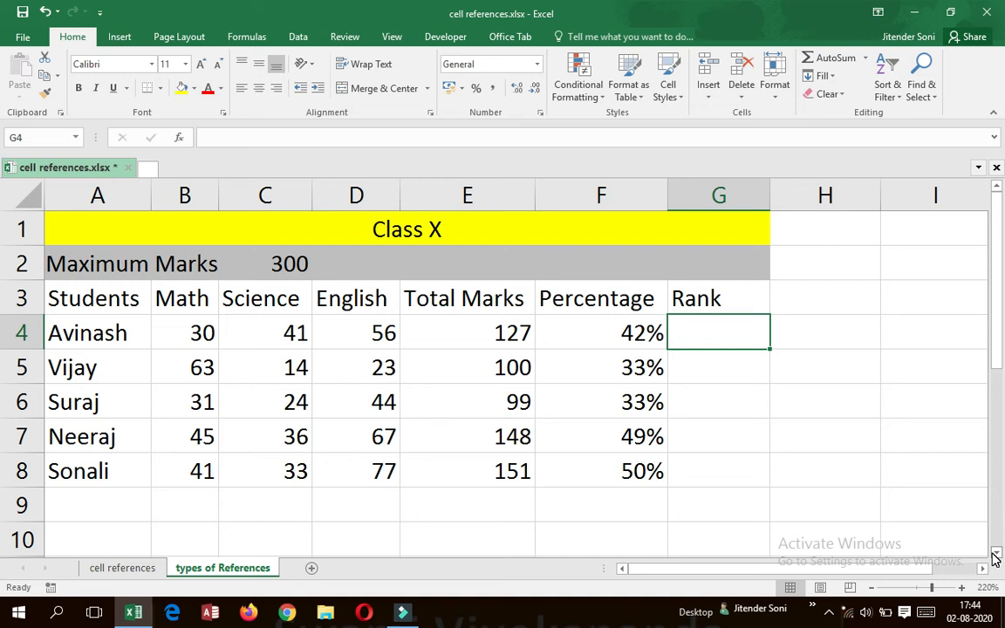
text(=)
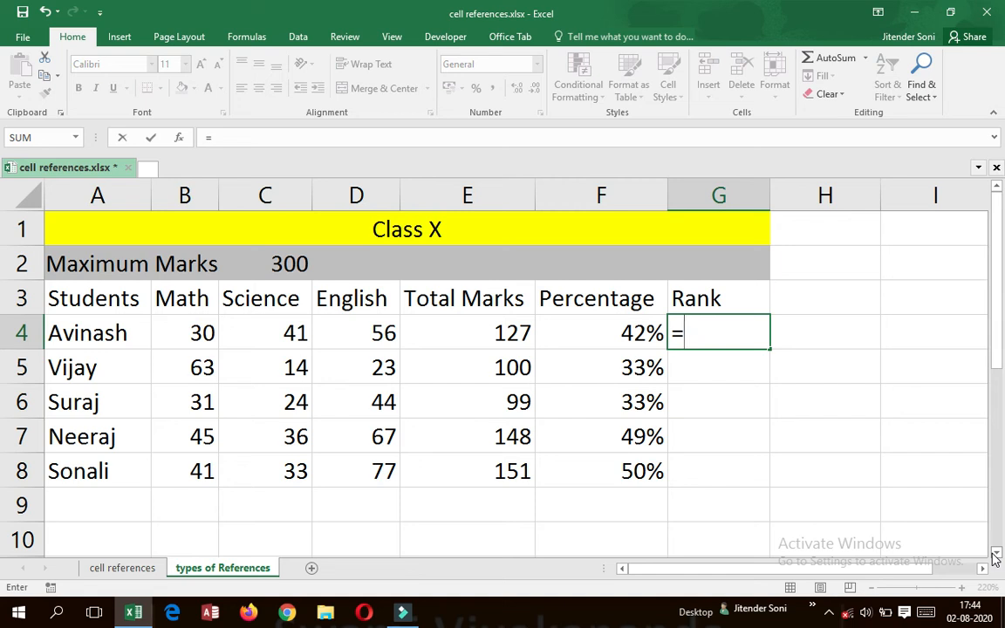
text(rak)
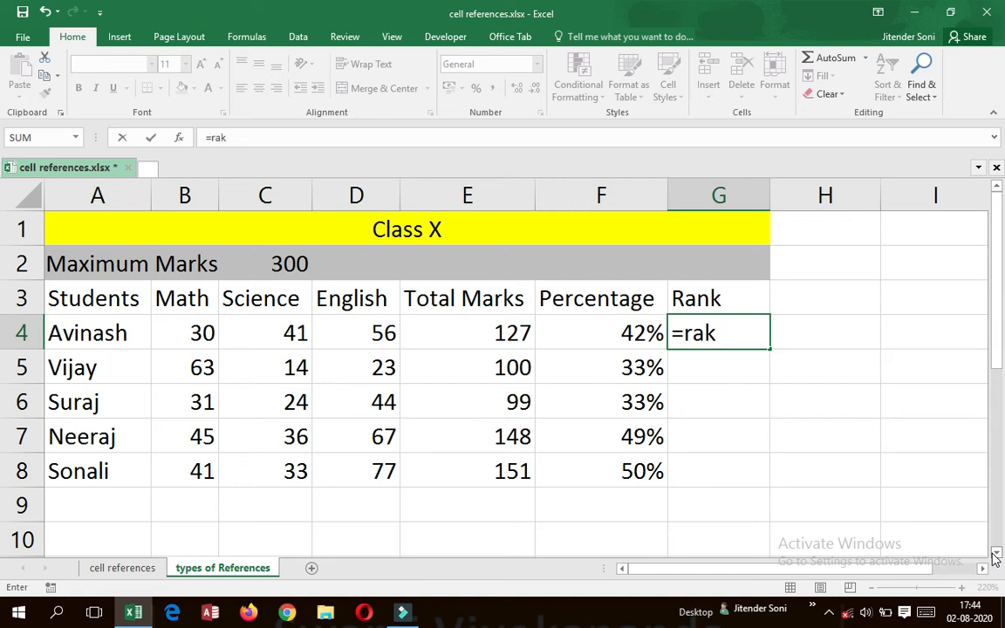
key(BackSpace)
text(nk)
key(Down)
key(Tab)
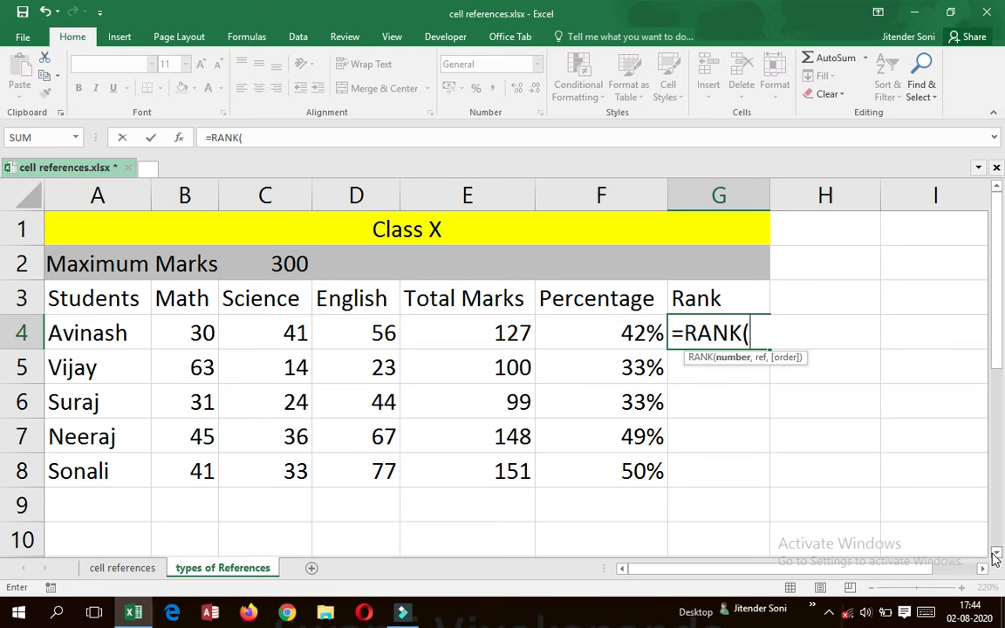
key(Left)
key(Left)
text(,)
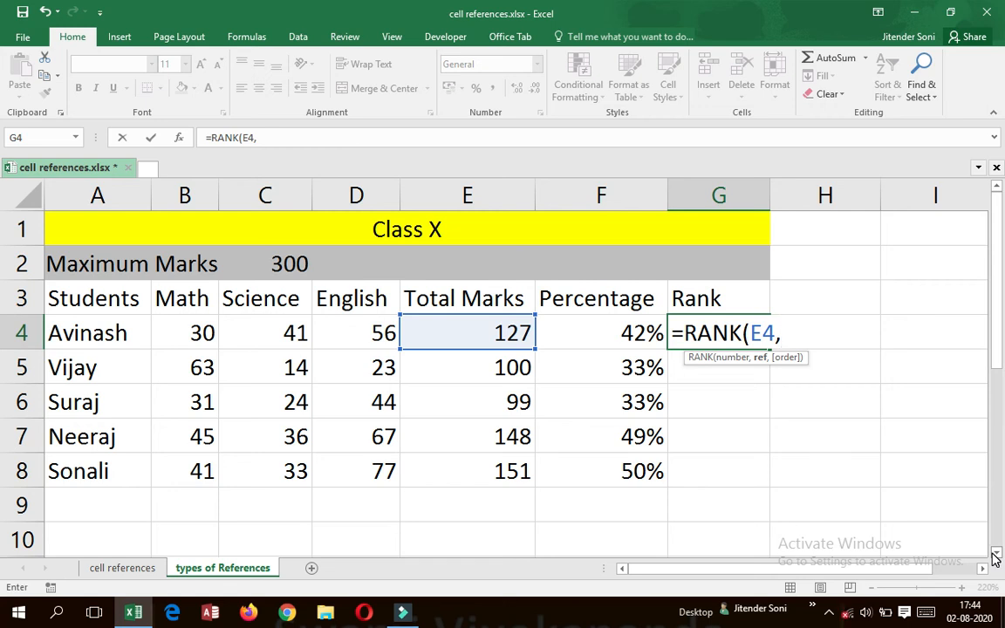
Set the Total Marks range E4:E8 as the ref argument of the RANK formula.
key(Left)
key(Left)
key(Left)
key(Right)
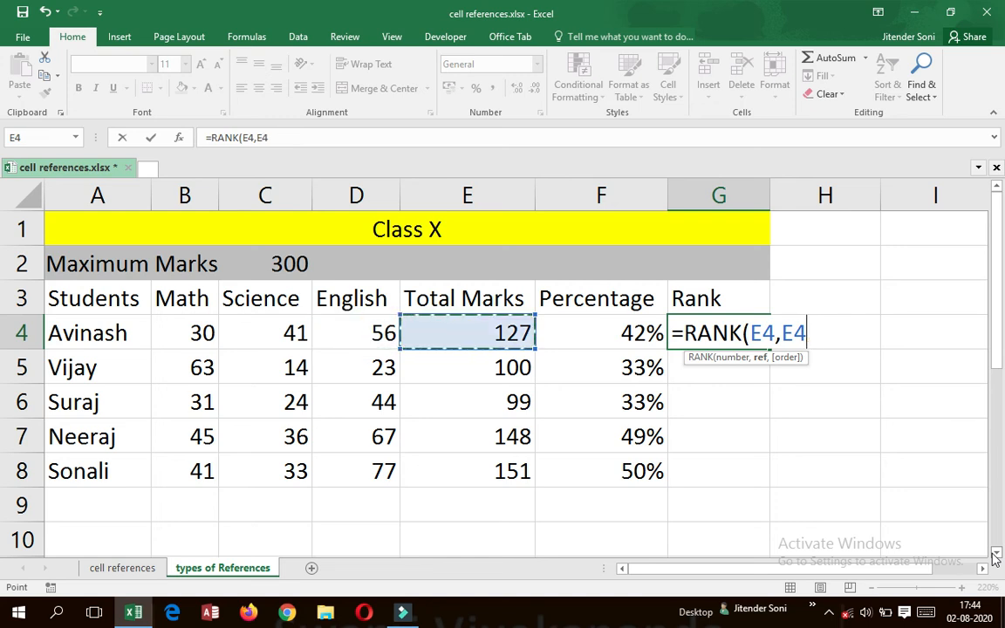
key(shift+Down)
key(shift+Down)
key(shift+Down)
key(shift+Down)
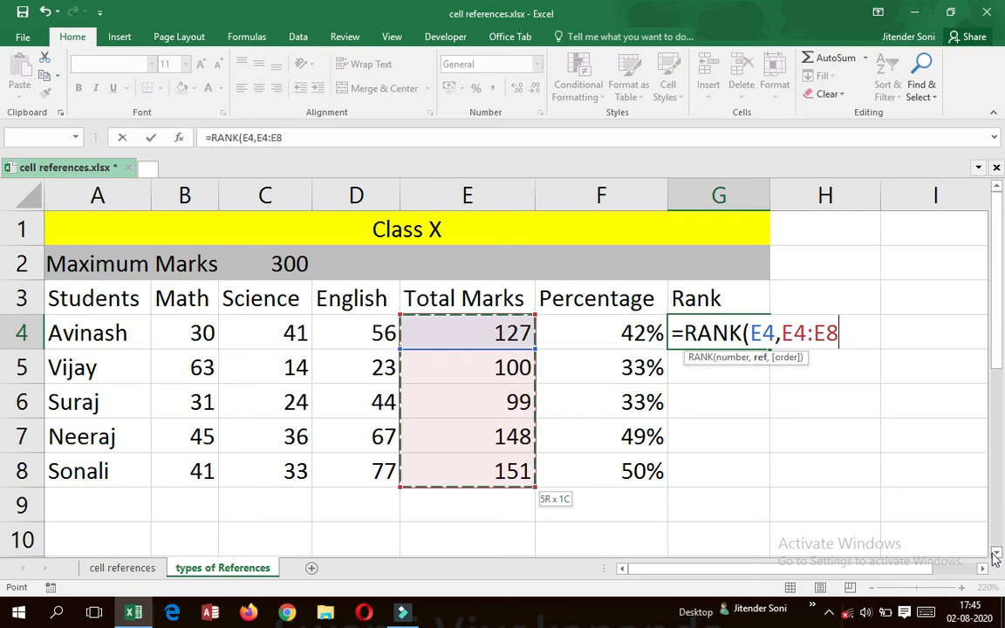
key(shift+Left)
key(shift+Left)
key(shift+Right)
key(shift+Right)
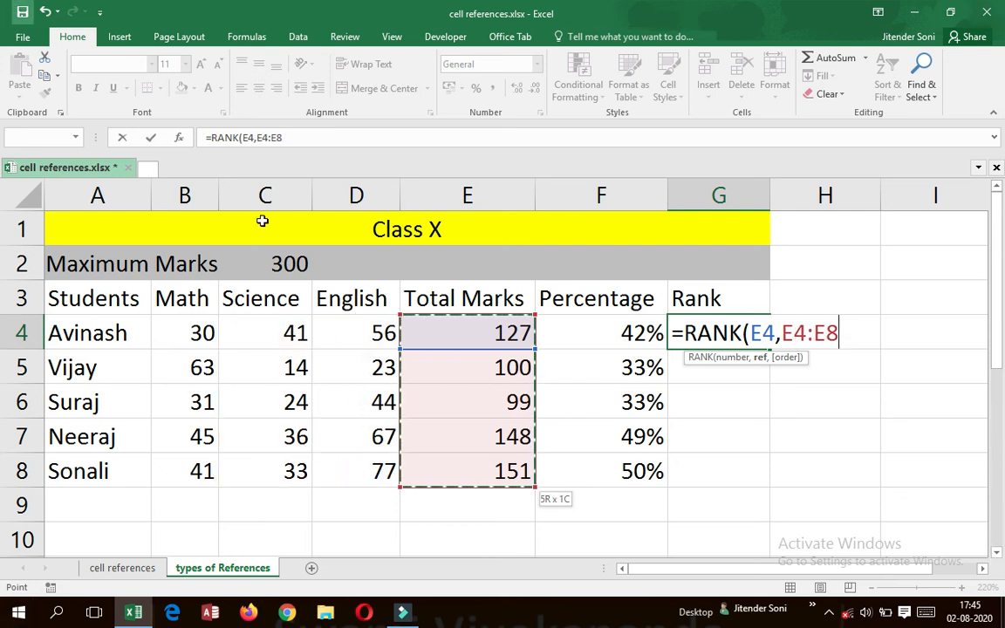
Make the ref range absolute as $E$4:$E$8 and complete the formula =RANK(E4,$E$4:$E$8) in G4.
drag(782, 333, 842, 335)
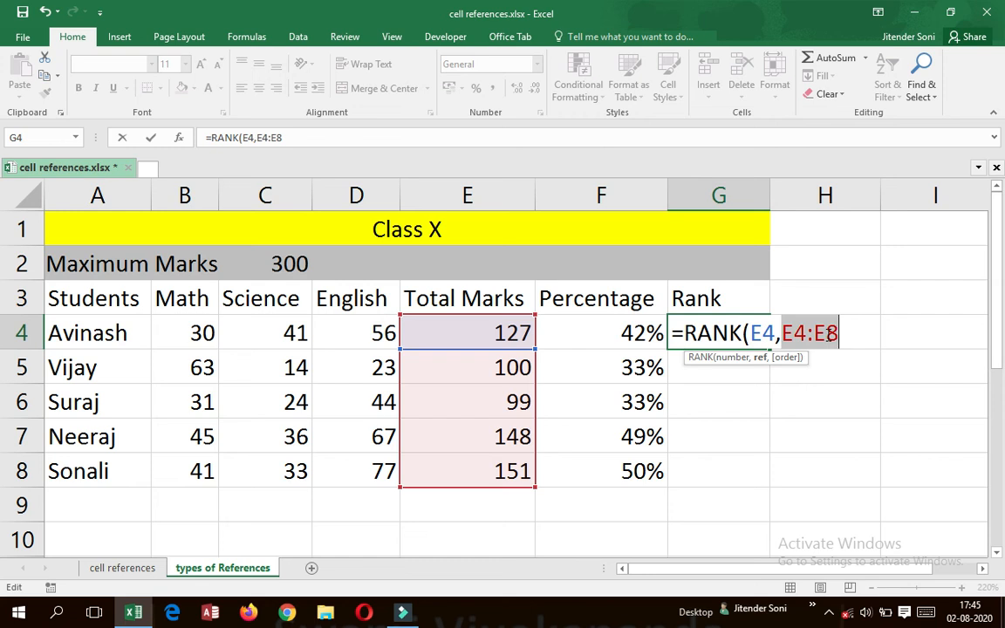
key(F4)
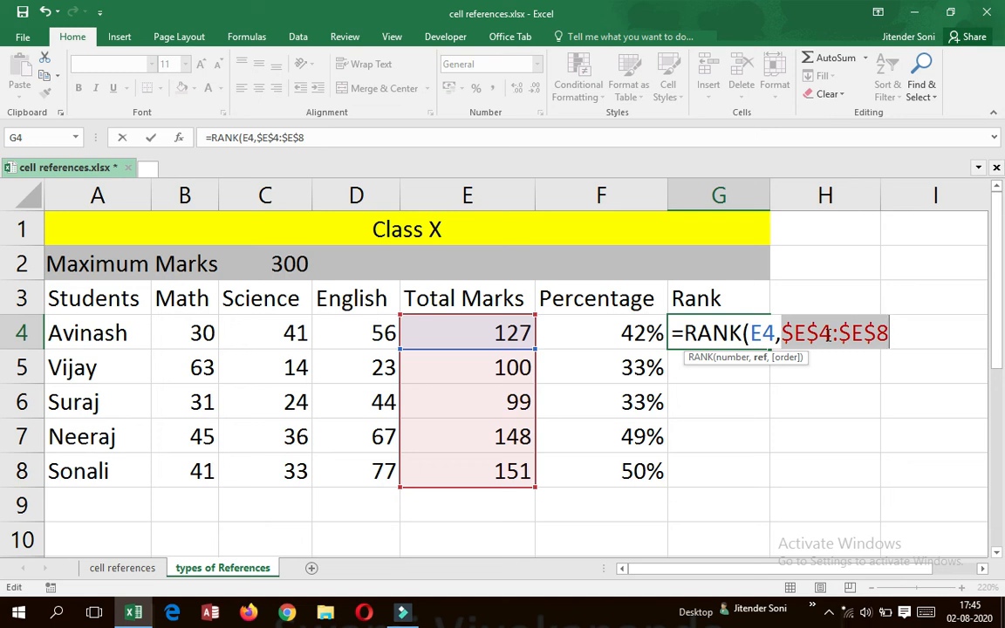
key(Right)
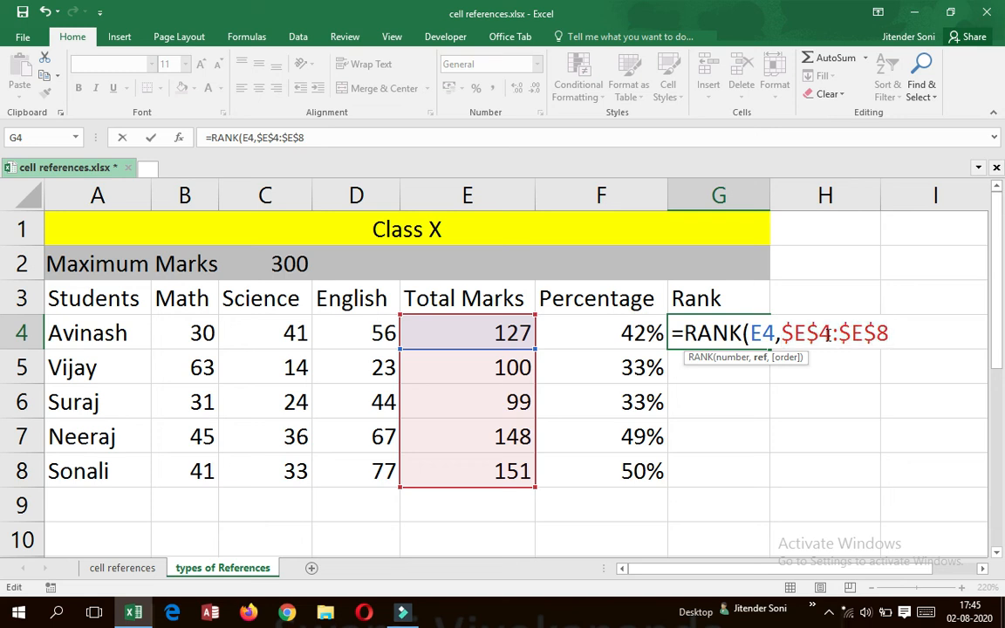
text())
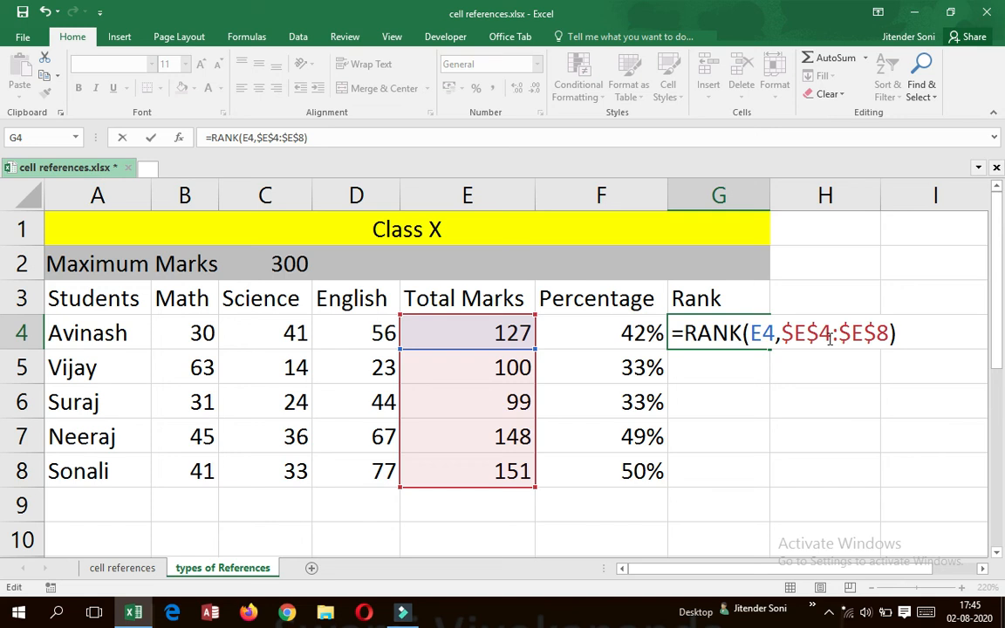
key(Return)
key(Up)
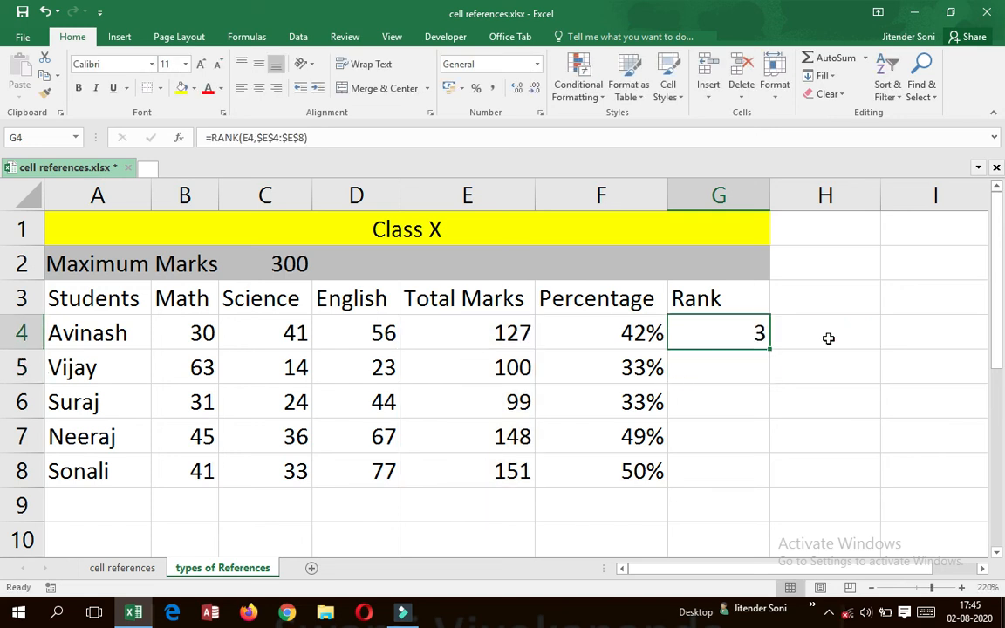
Copy the rank formula from G4 into G5:G8.
key(ctrl+c)
key(Down)
key(shift+Down)
key(shift+Down)
key(shift+Down)
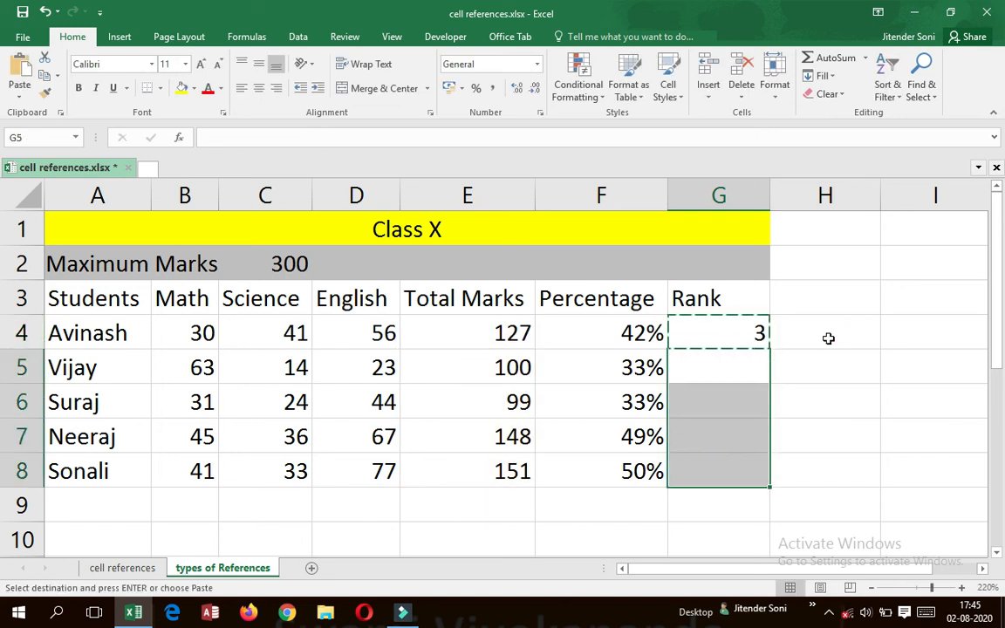
key(ctrl+v)
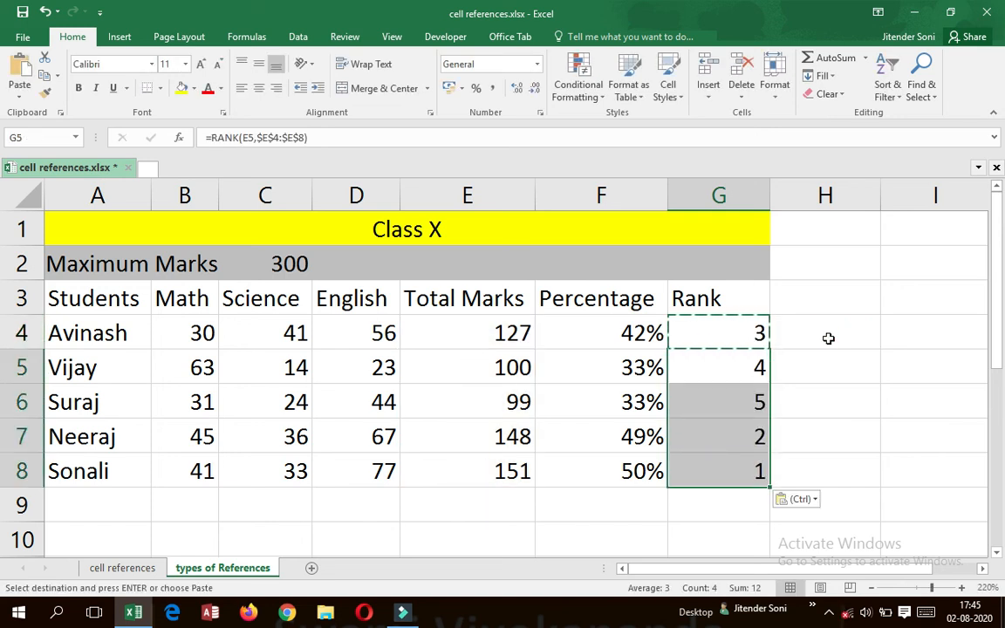
key(Escape)
Examine the copied rank formula in G5 and the Total Marks range E4:E8 it ranks against.
key(Up)
key(Down)
key(Left)
key(Right)
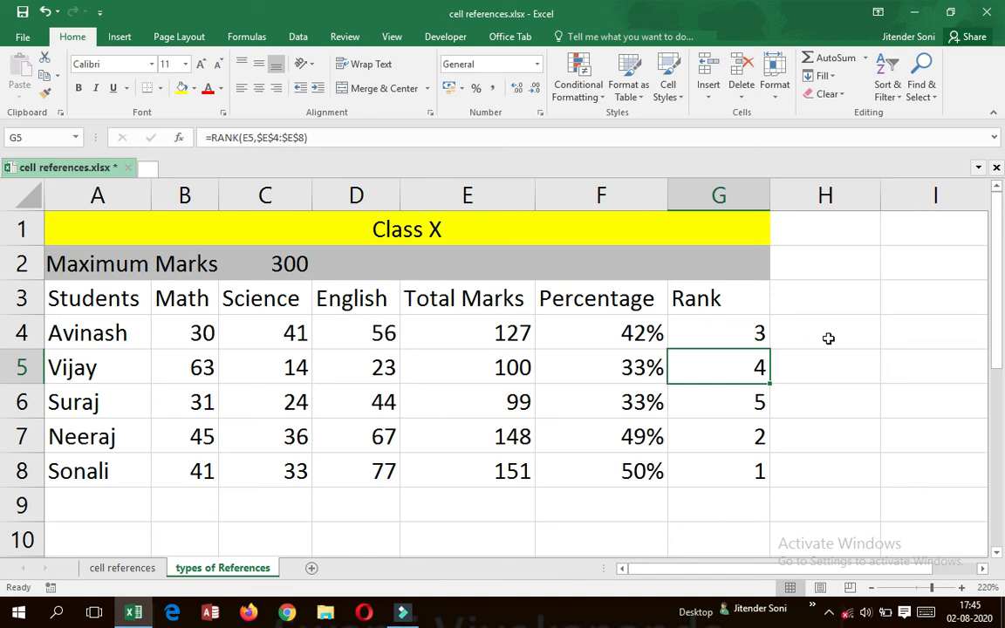
key(Left)
key(Left)
key(Up)
key(Up)
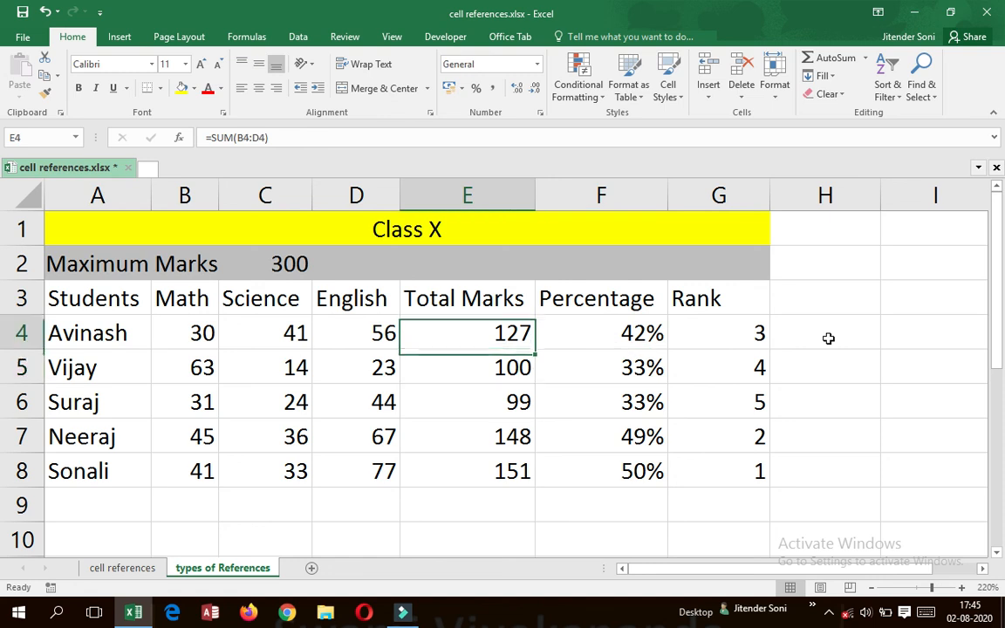
key(Down)
key(shift+Down)
key(shift+Down)
key(shift+Down)
key(shift+Down)
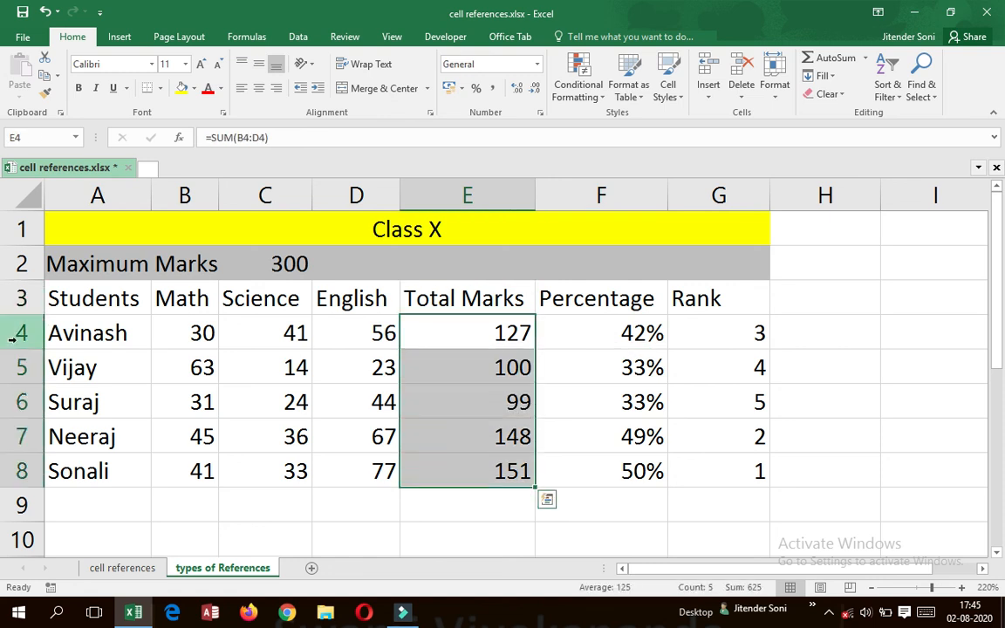
Widen column B slightly so the merged Maximum Marks label has more room.
click(242, 264)
click(152, 263)
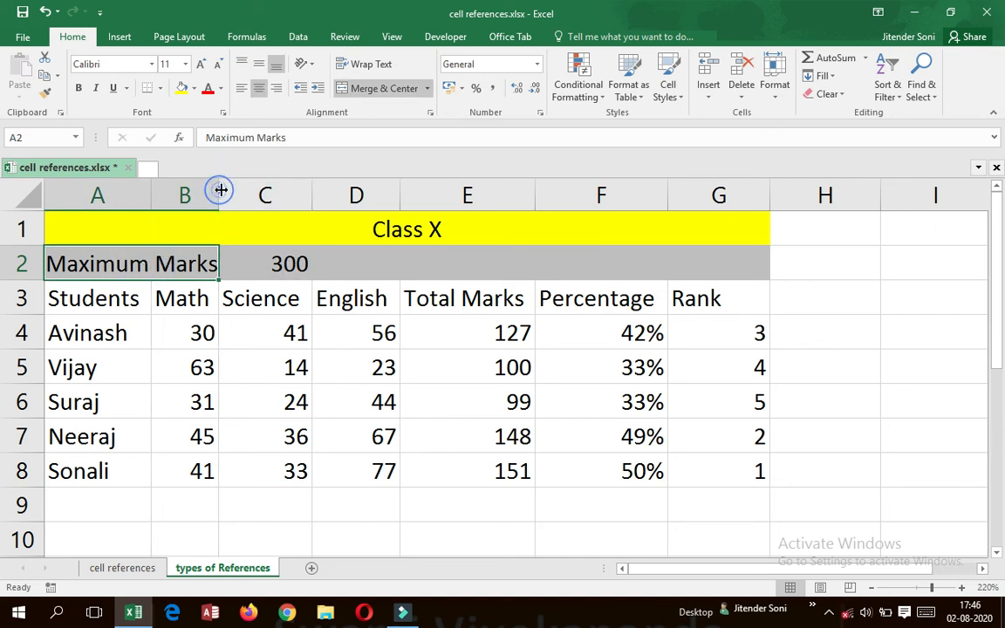
drag(217, 193, 231, 199)
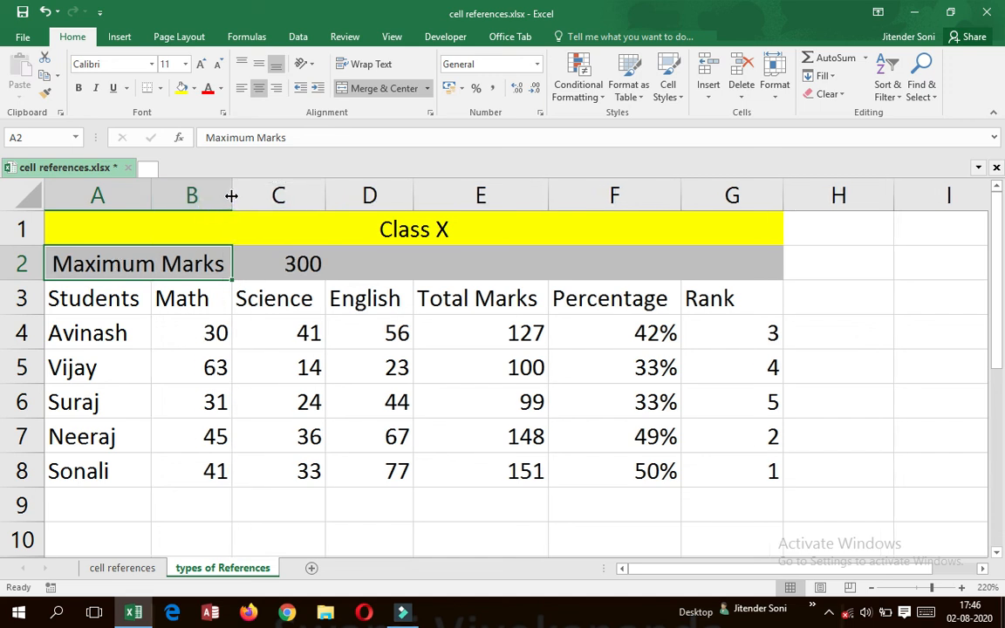
drag(231, 196, 236, 196)
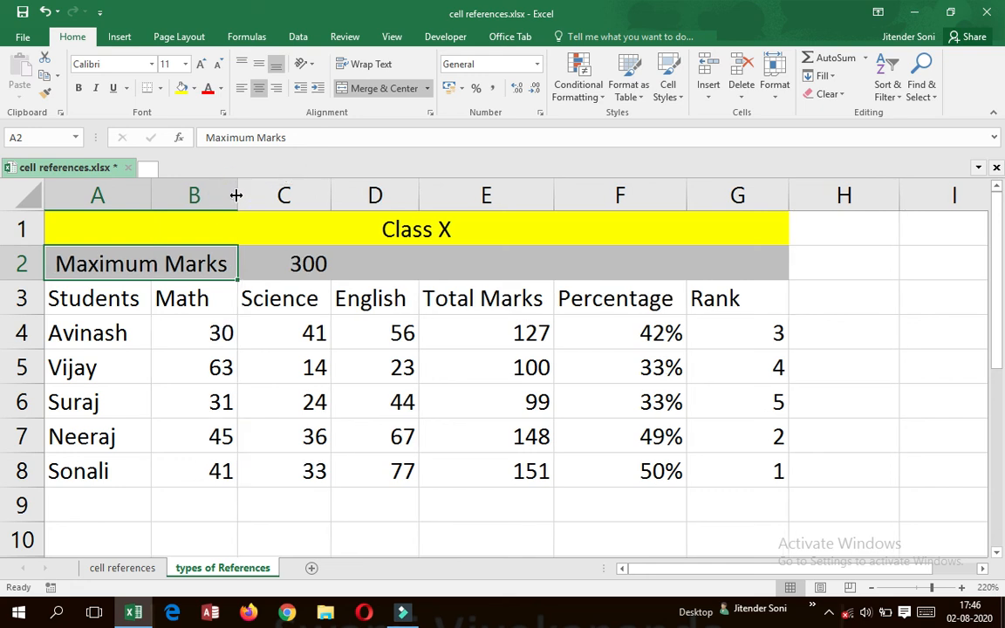